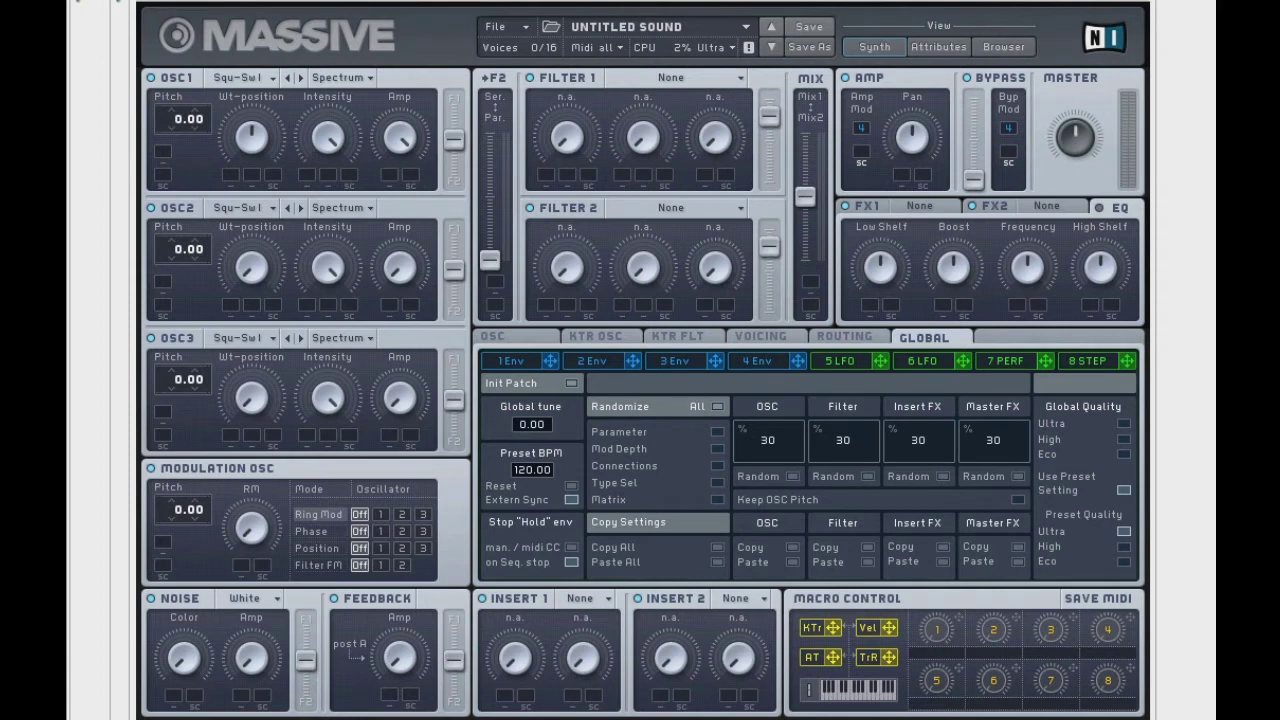
Show Massive's OSC settings page and browse OSC3's wavetable list without changing it
click(519, 338)
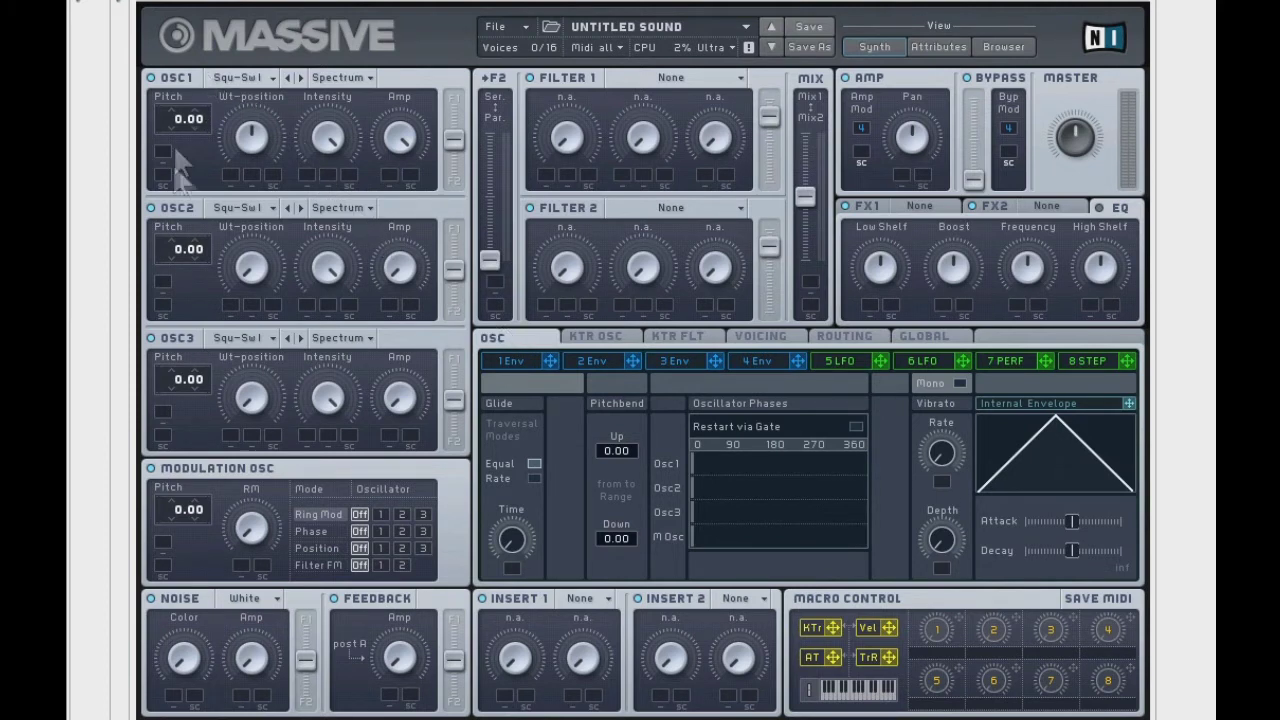
click(223, 339)
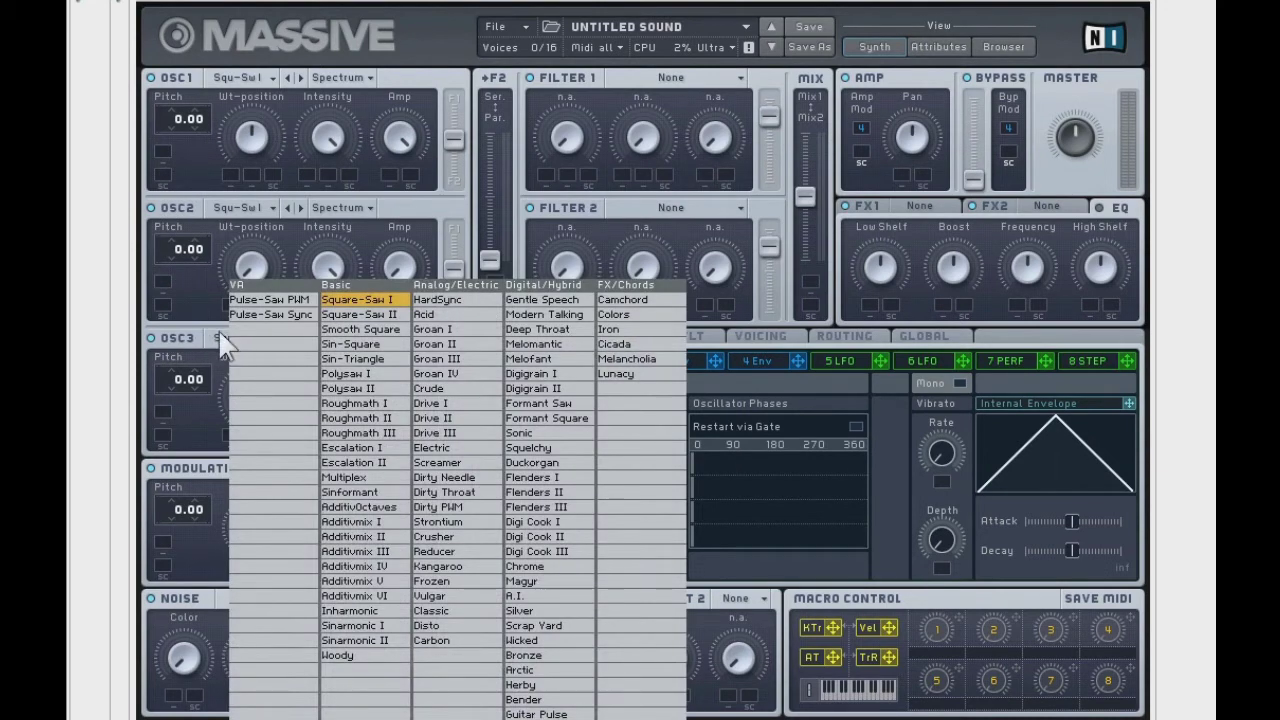
click(222, 340)
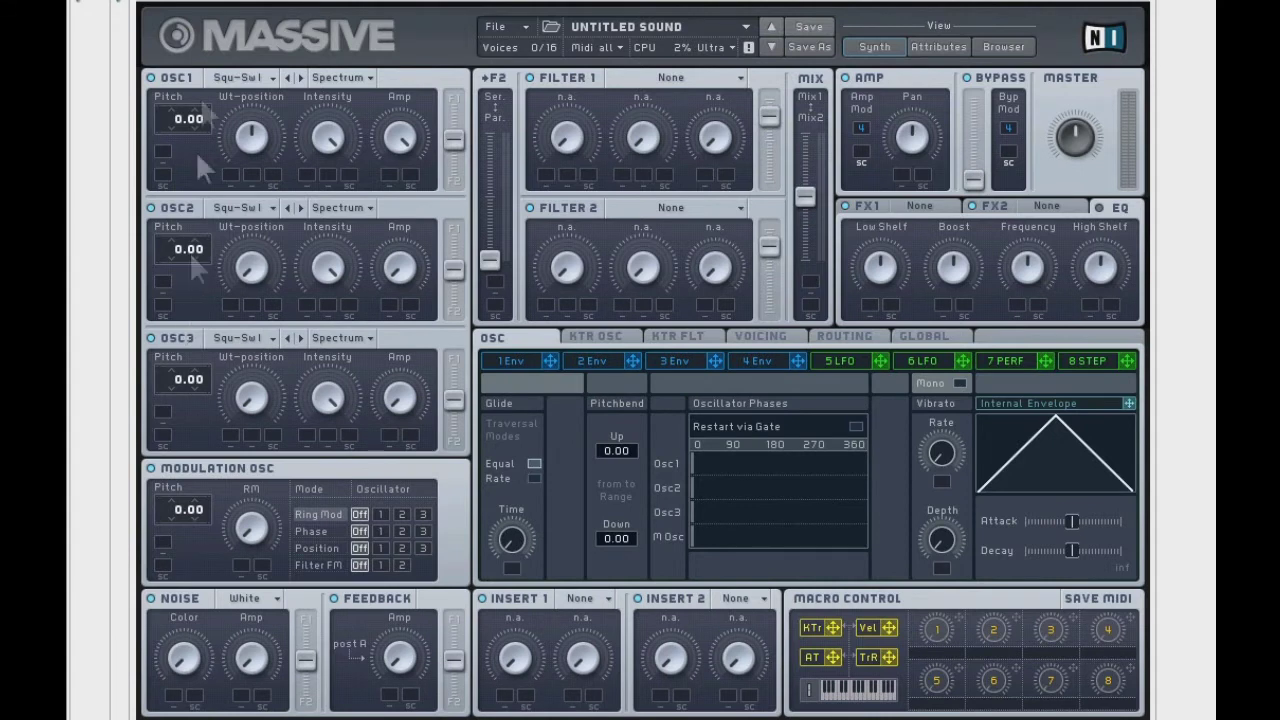
click(667, 80)
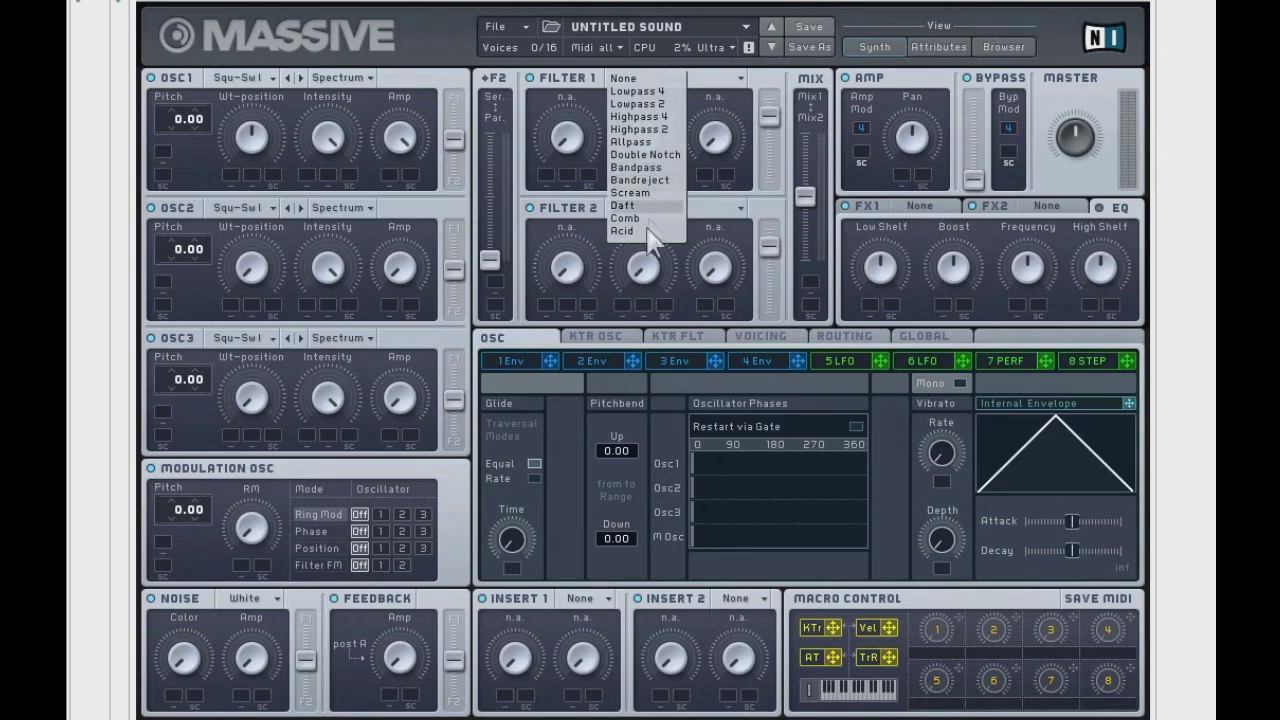
click(698, 80)
click(872, 210)
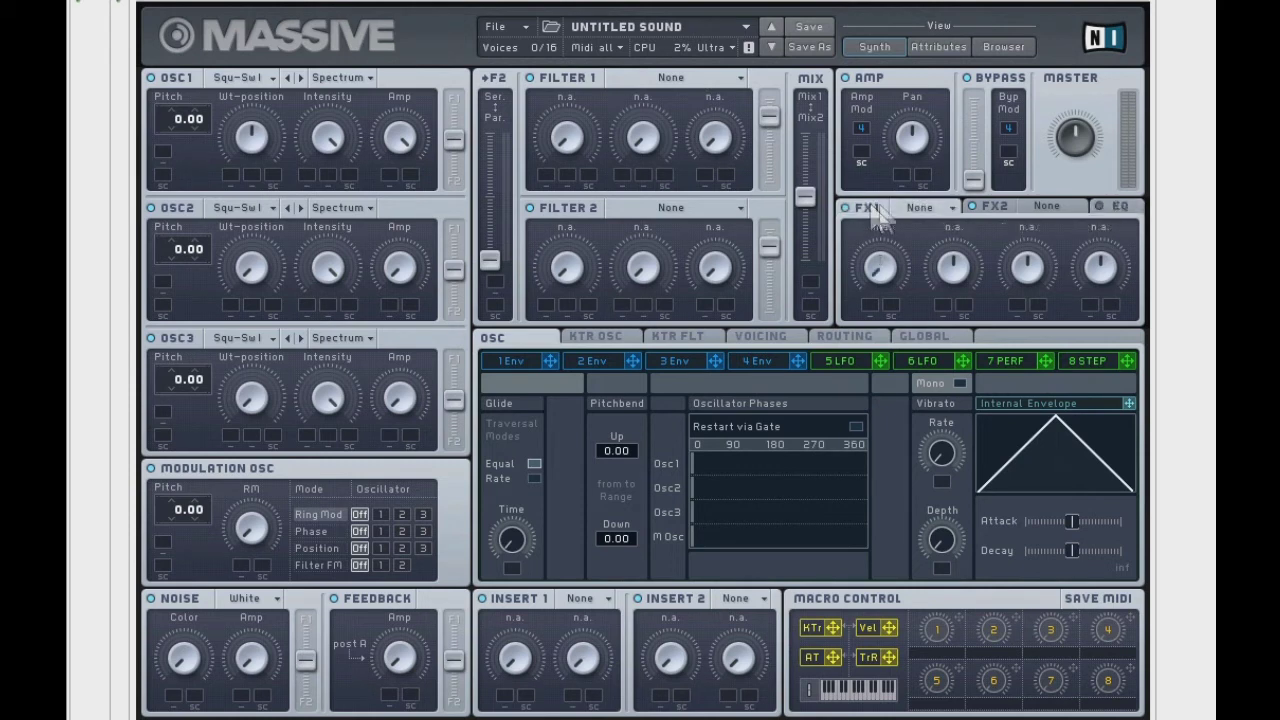
click(910, 207)
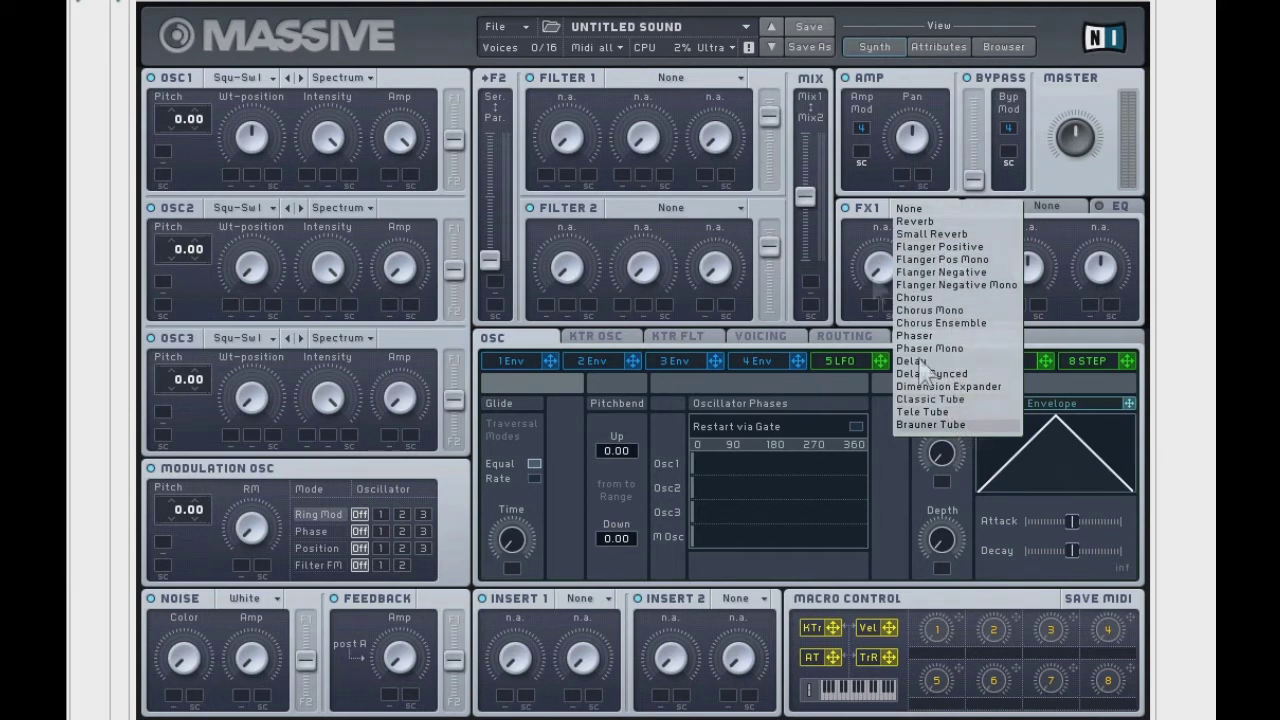
click(870, 212)
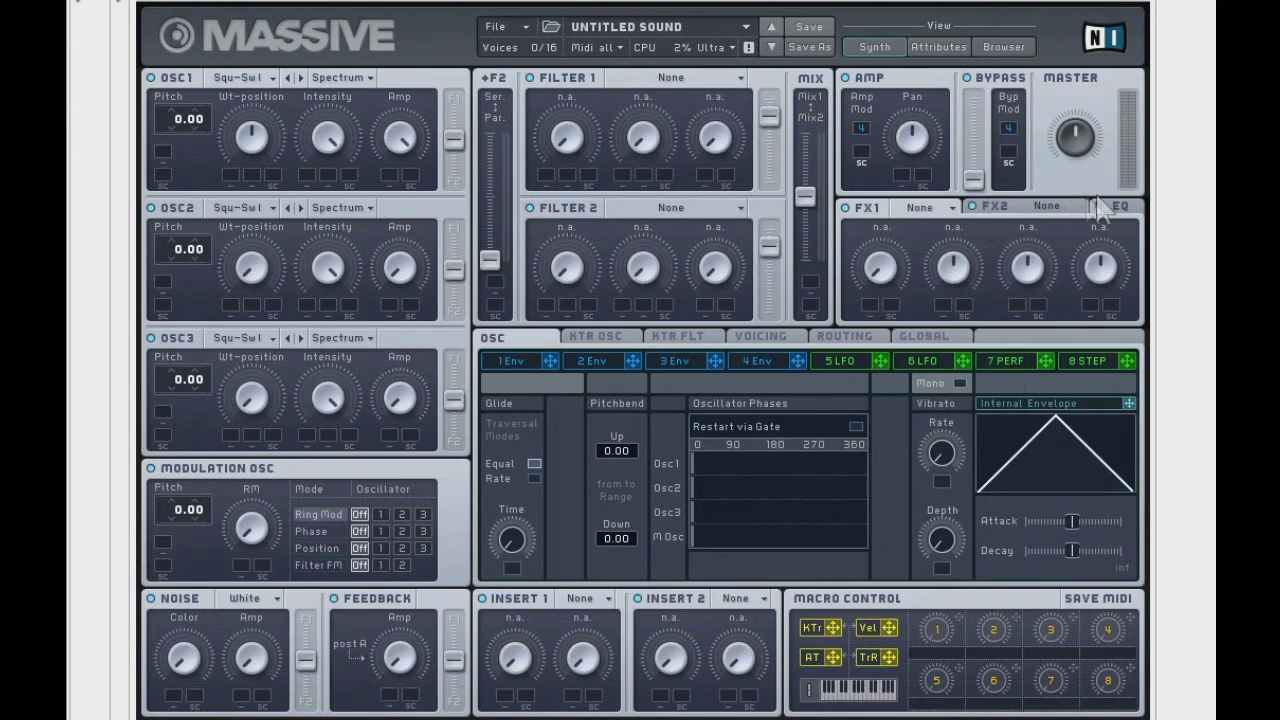
click(1120, 210)
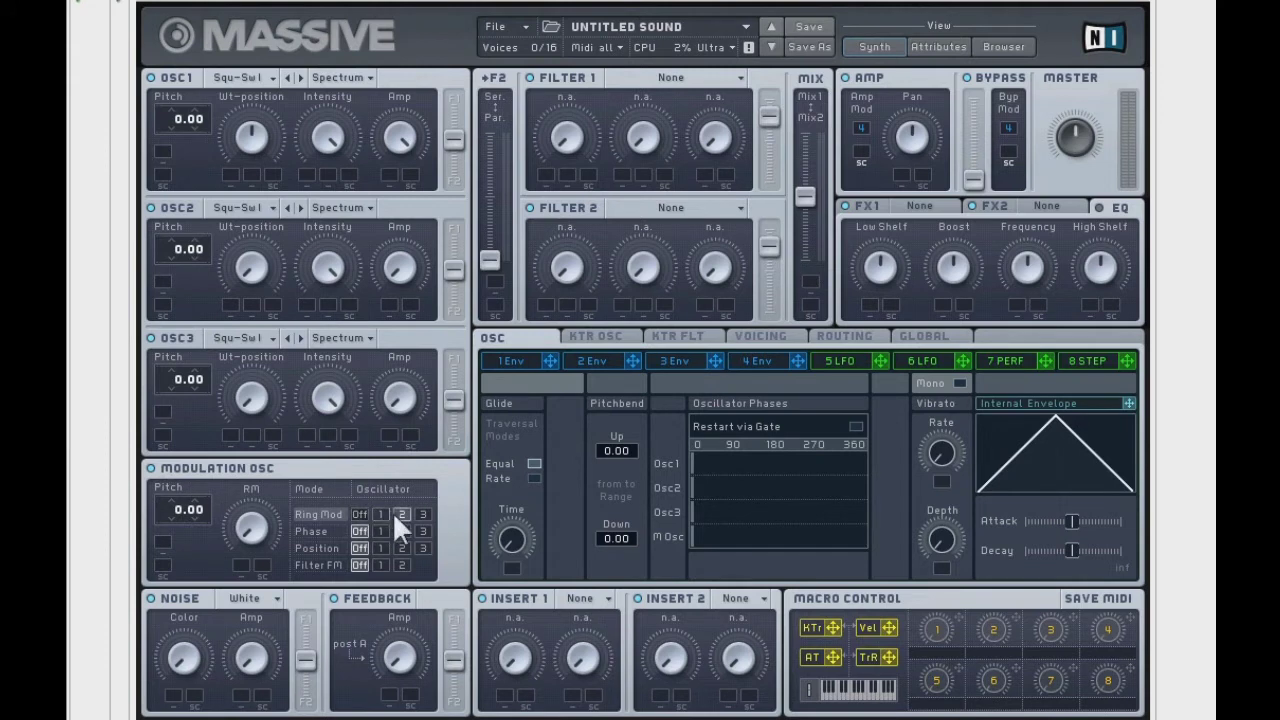
click(253, 603)
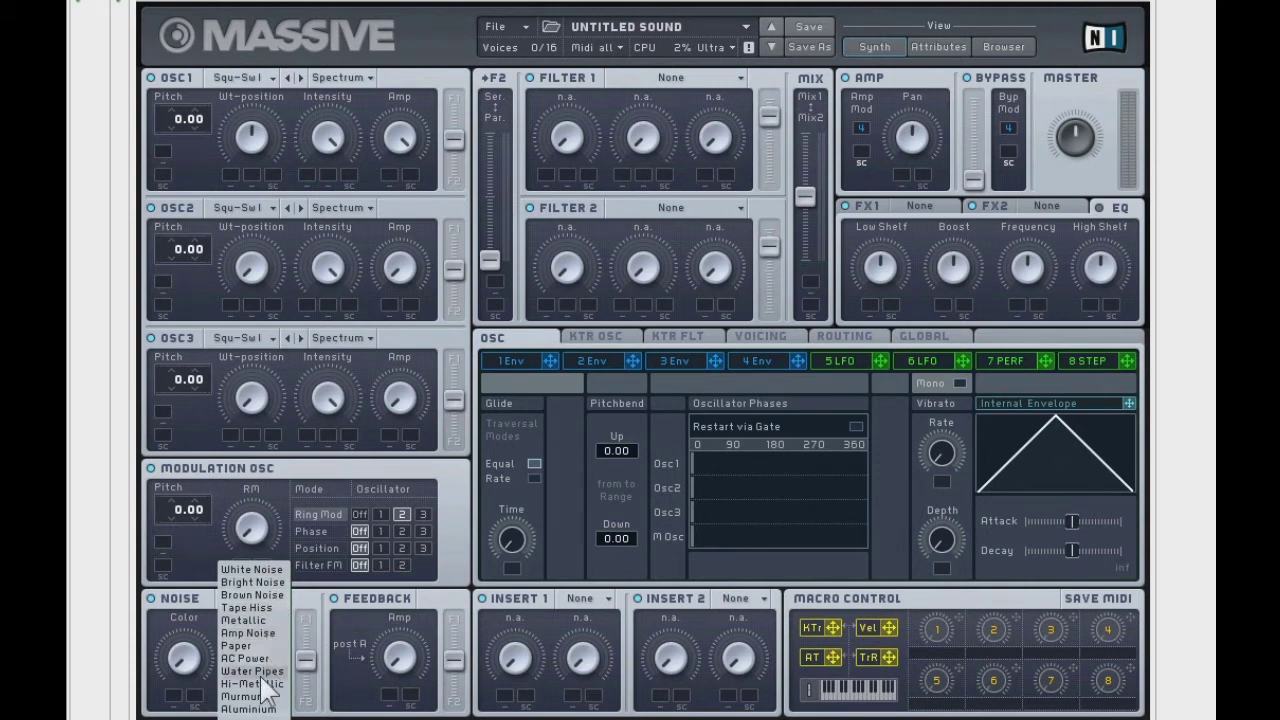
click(252, 569)
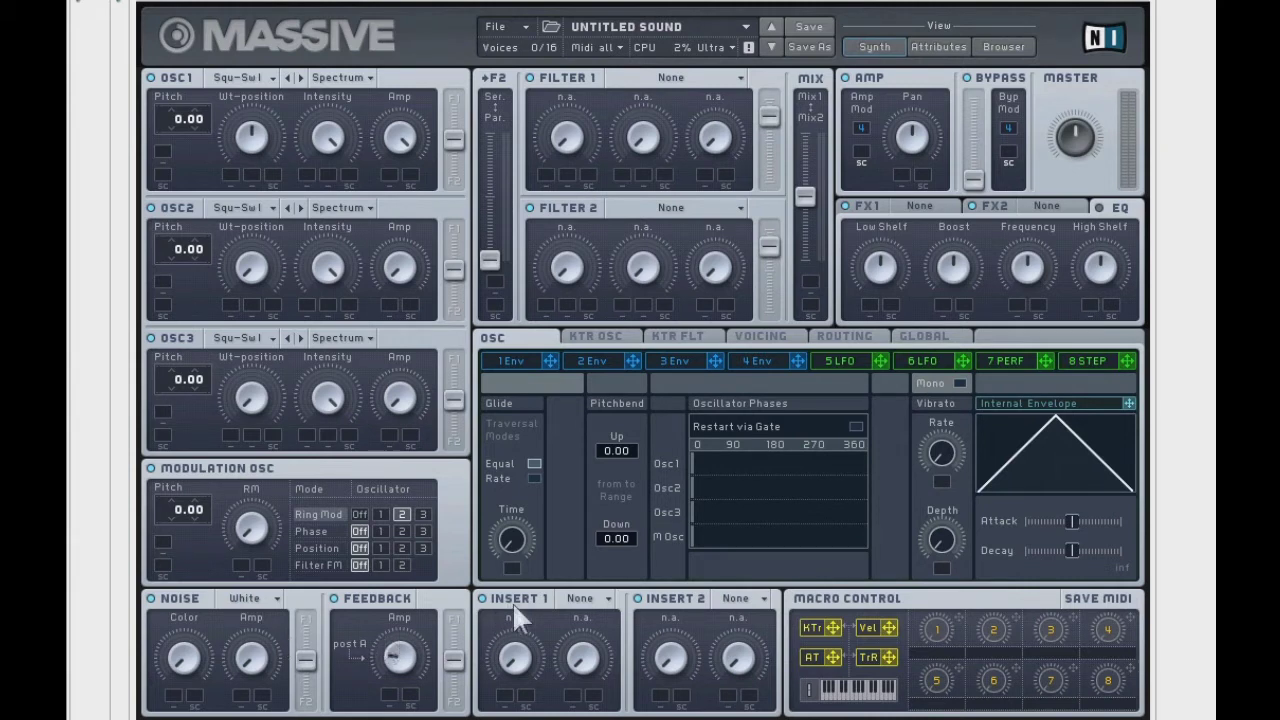
click(568, 600)
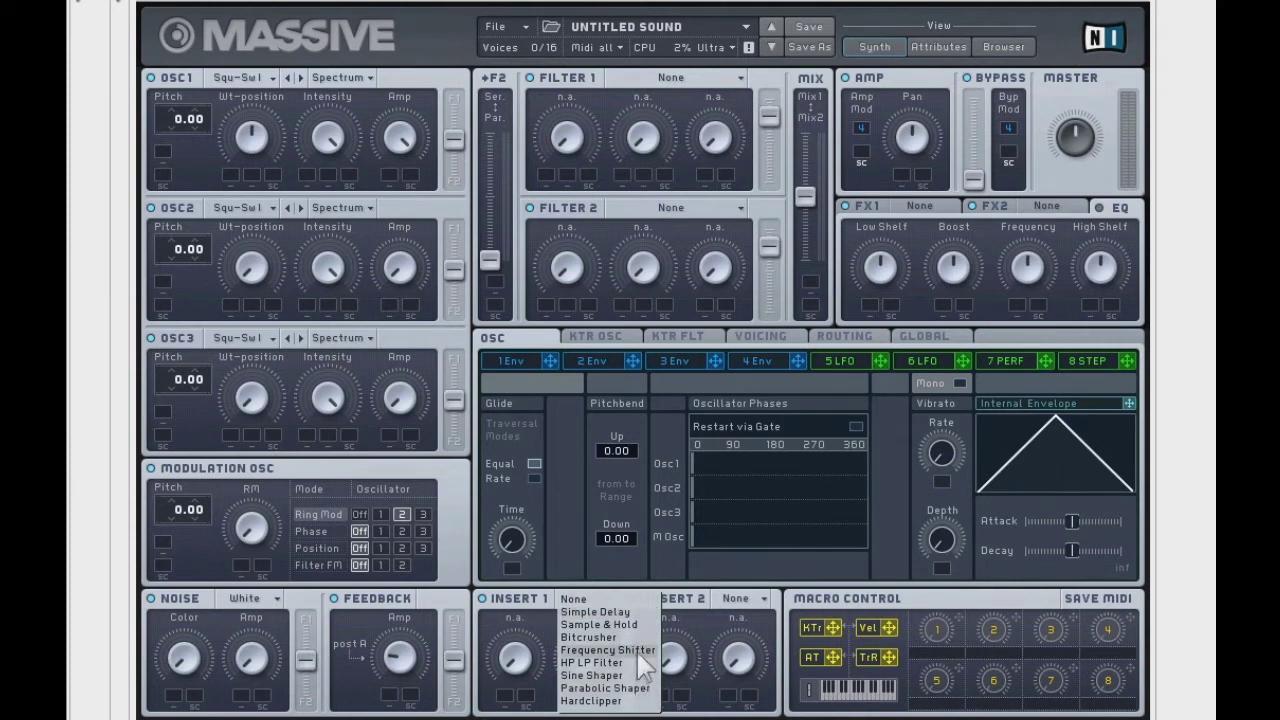
click(739, 598)
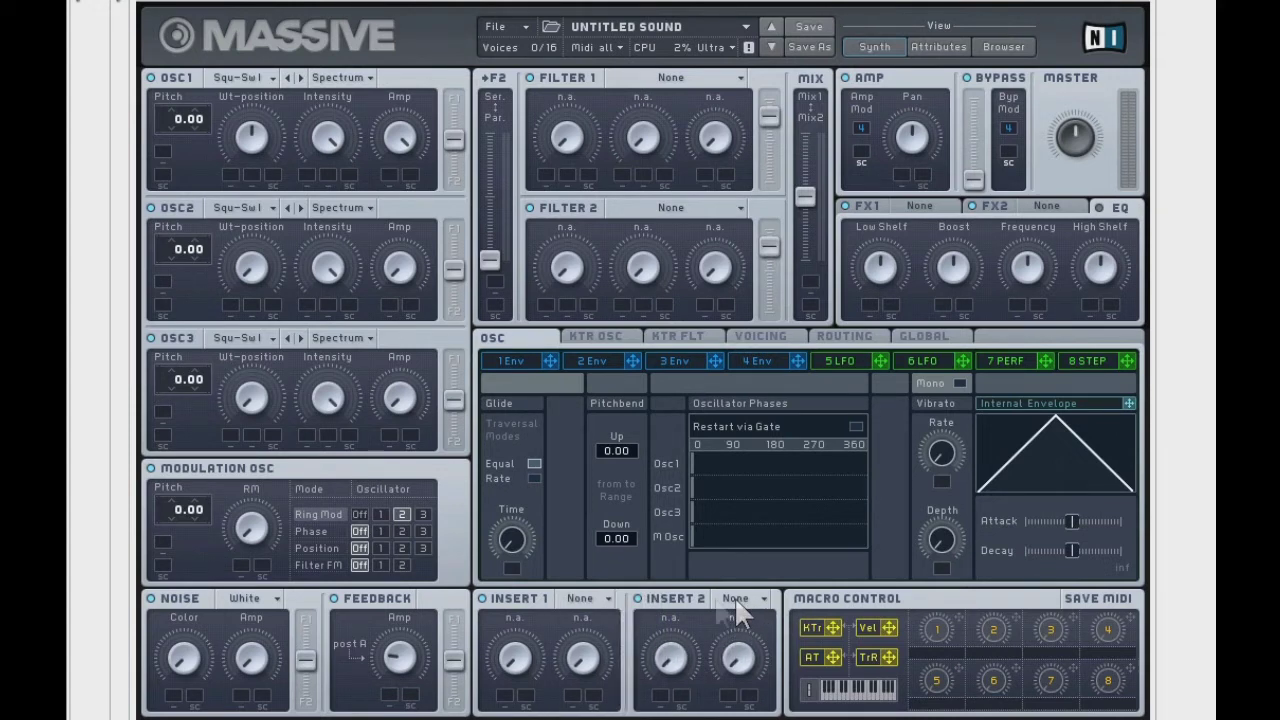
click(737, 599)
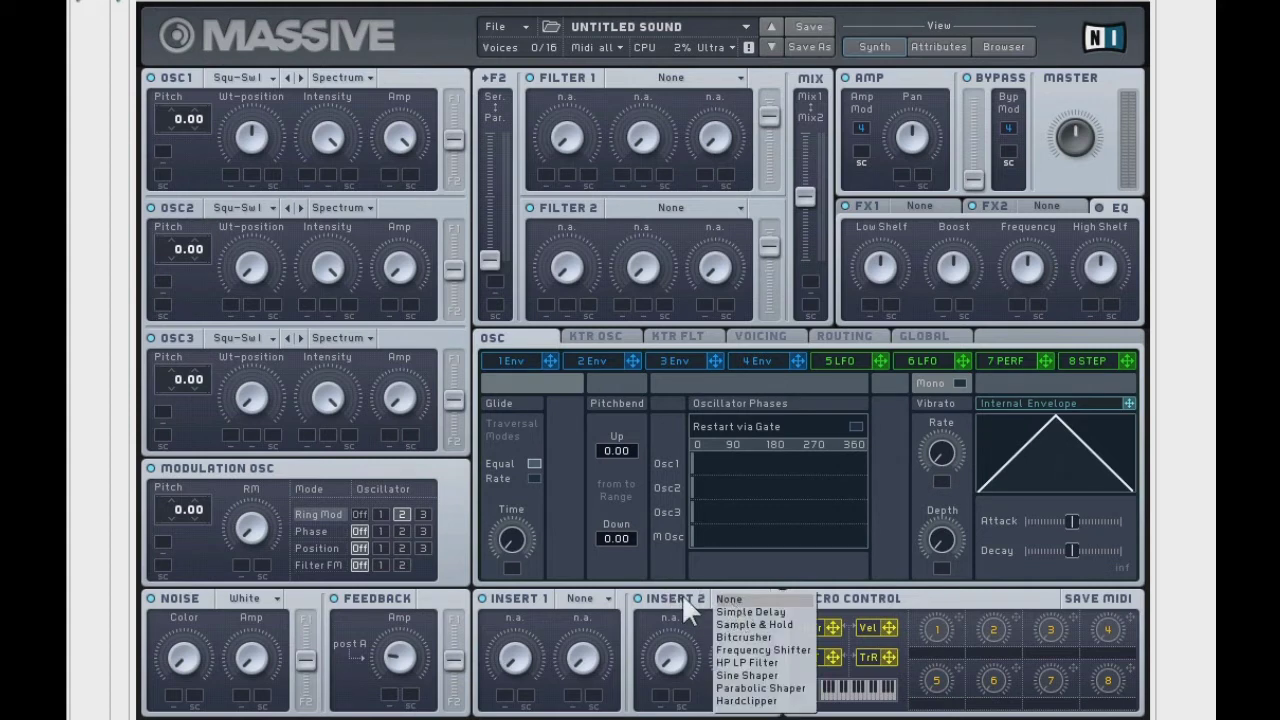
click(730, 600)
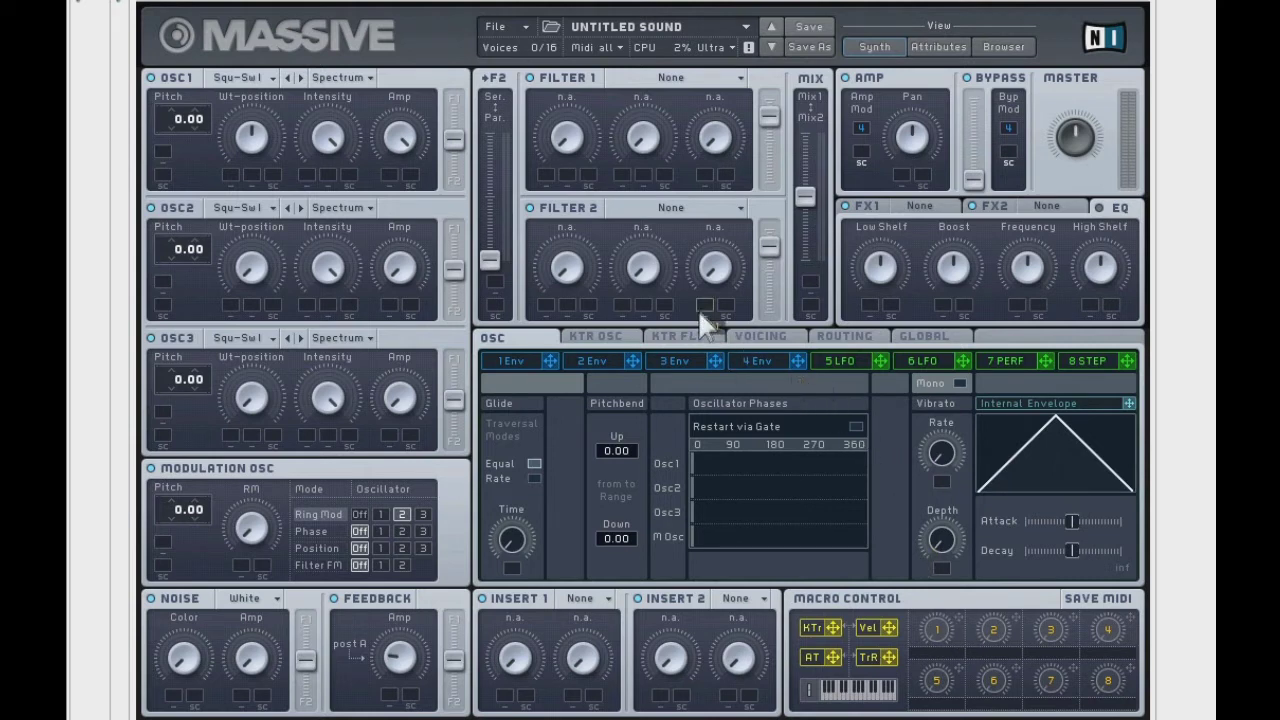
drag(698, 309, 704, 304)
In the Browser, scroll through macro 1's MIDI CC list and close it without assigning one
click(1001, 50)
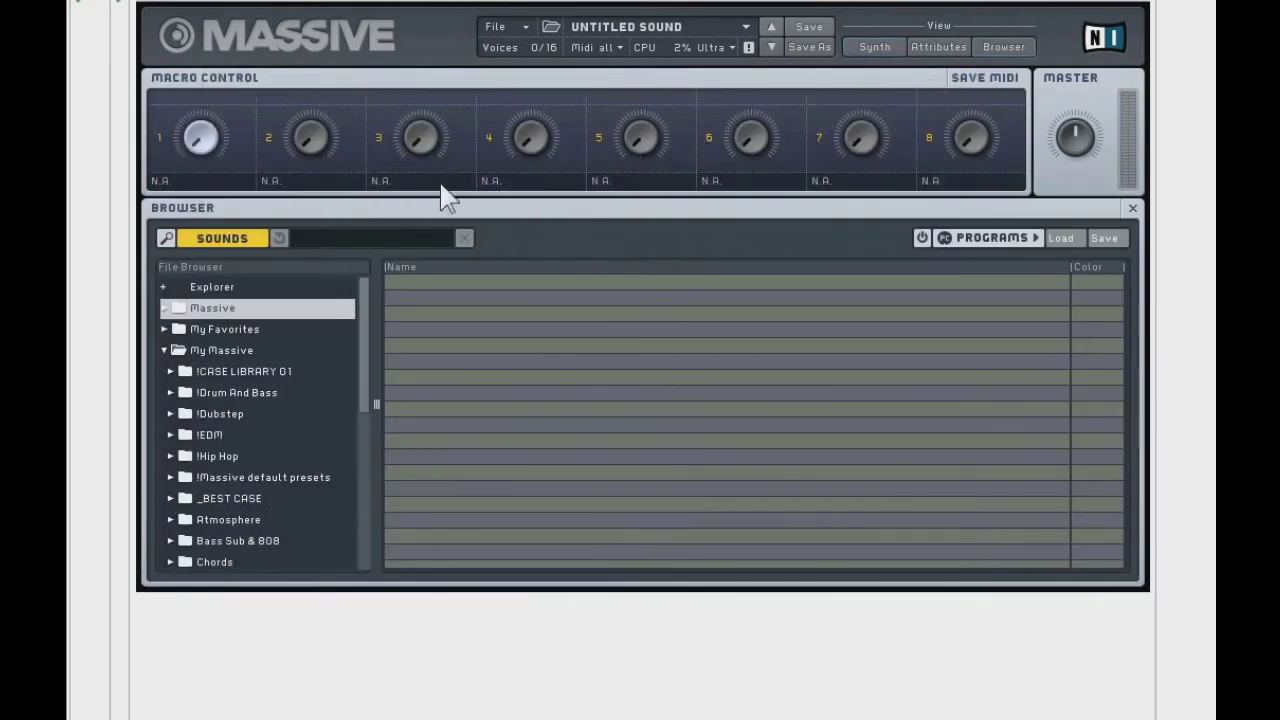
click(182, 182)
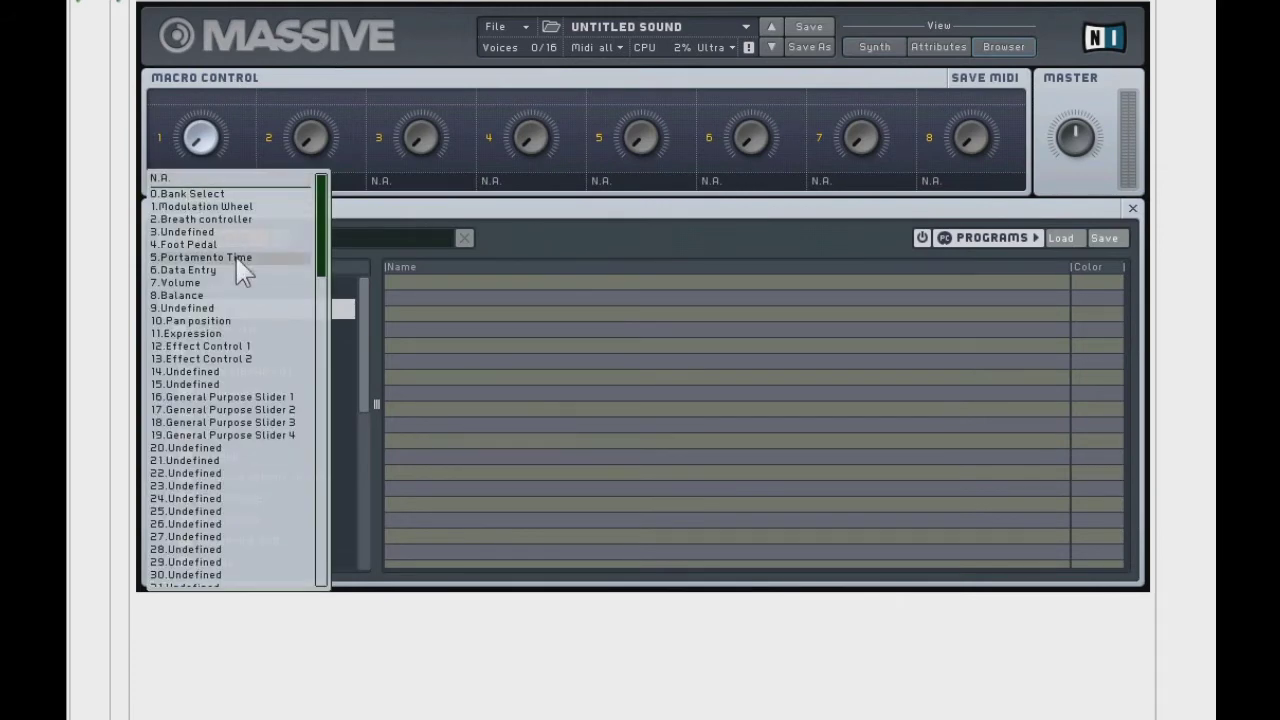
scroll(275, 292, down, 7)
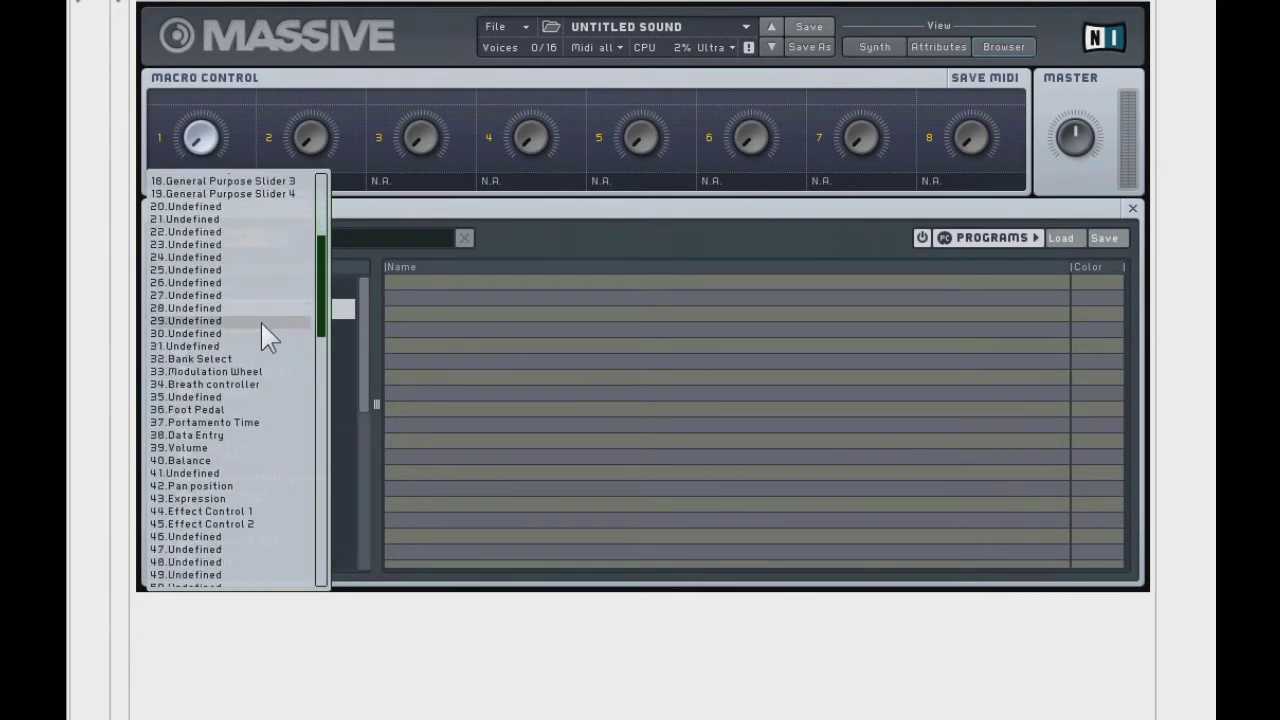
scroll(273, 415, down, 8)
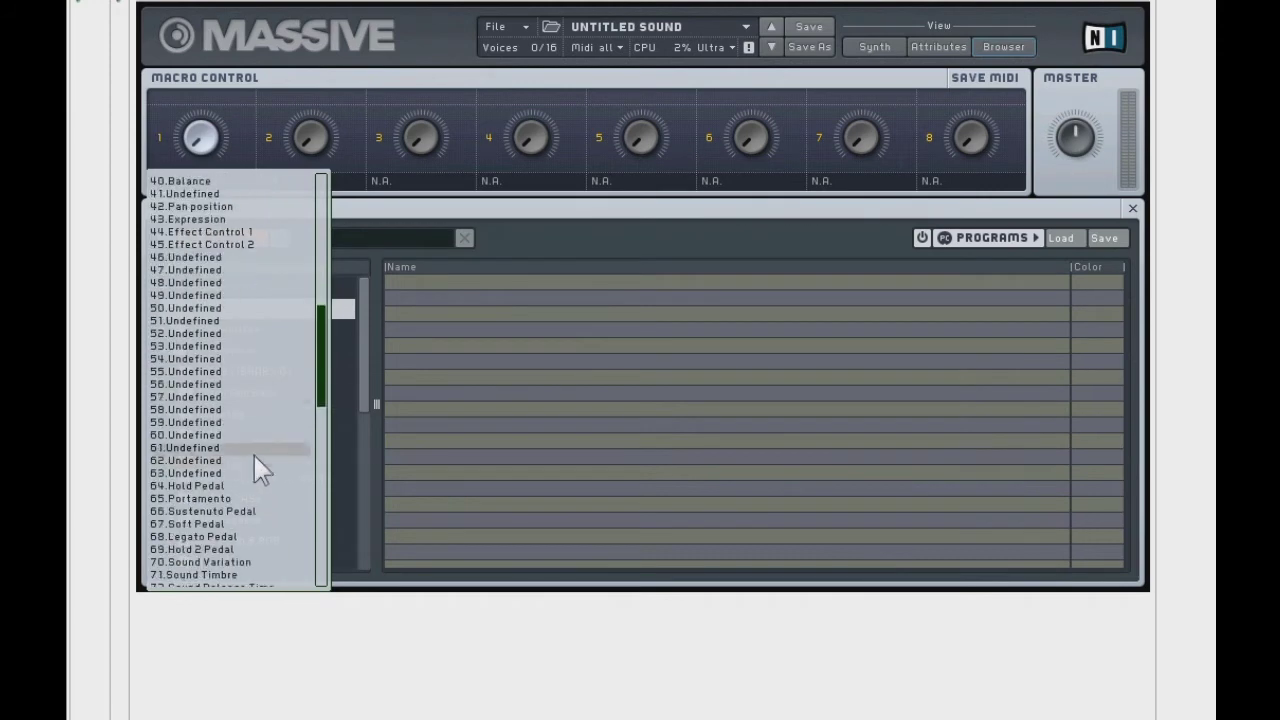
click(262, 505)
click(875, 47)
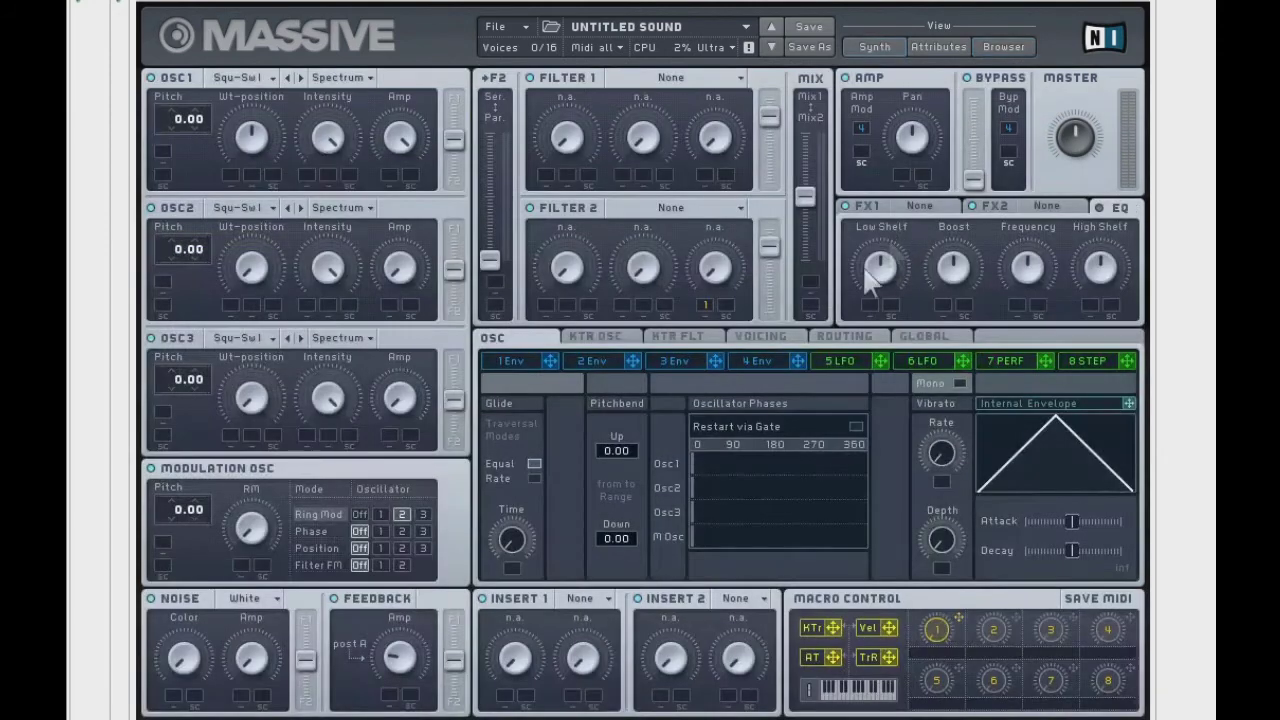
click(521, 358)
click(662, 358)
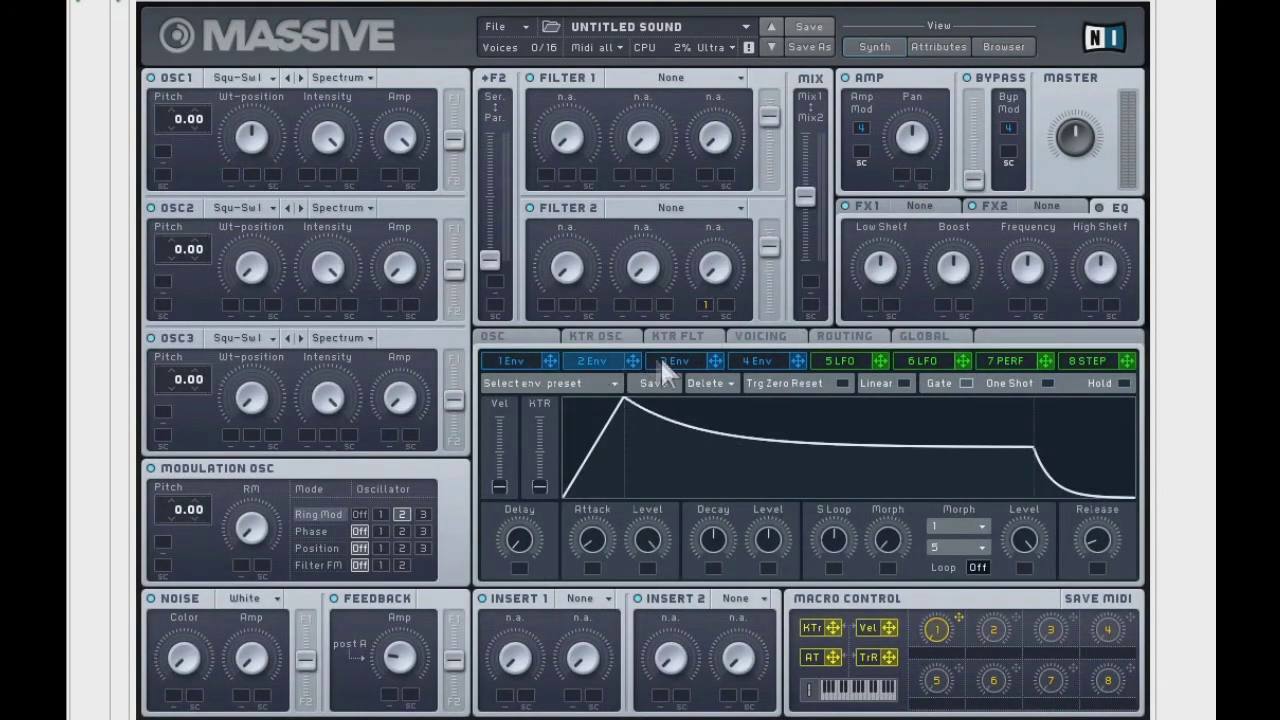
click(845, 352)
click(924, 360)
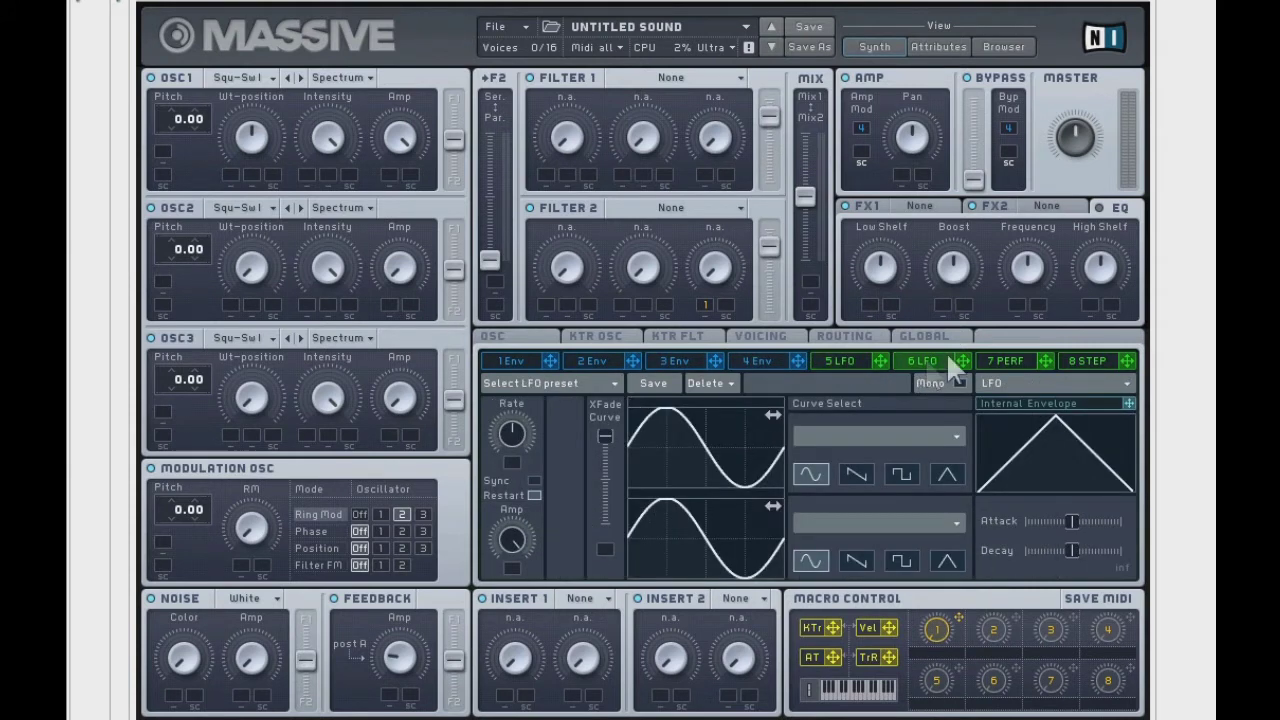
click(1009, 358)
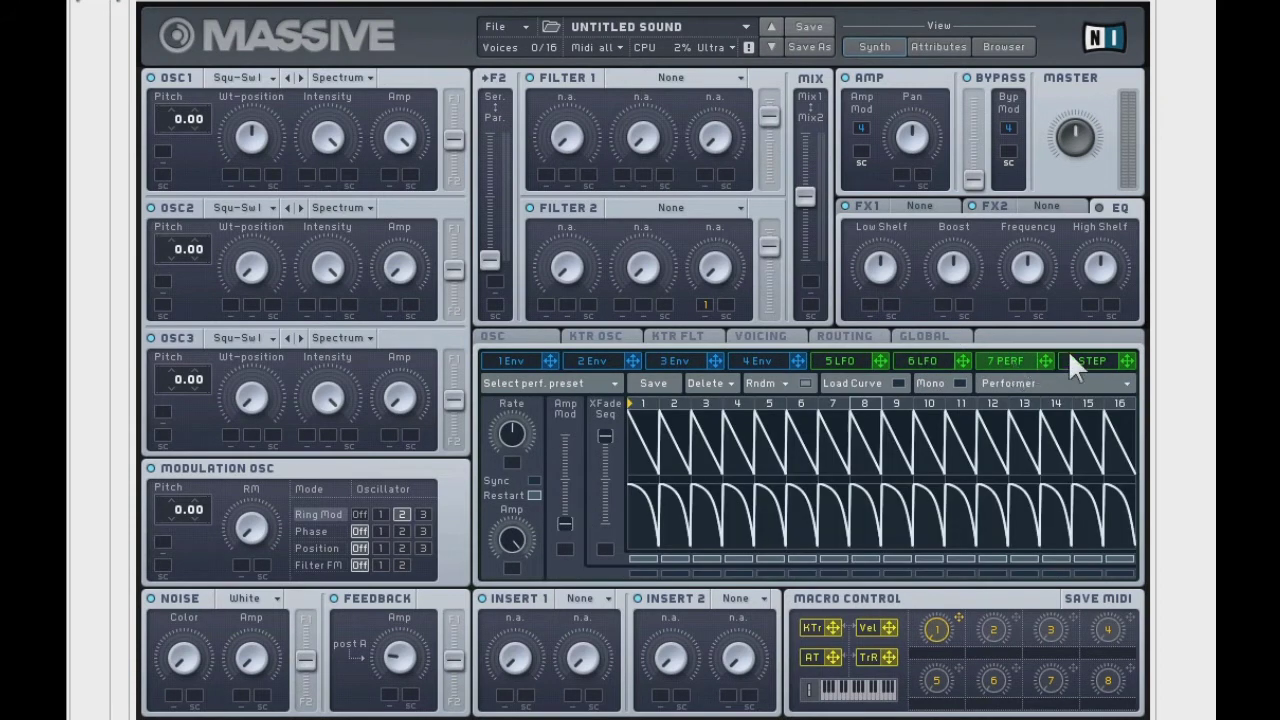
mouse_move(768, 462)
mouse_down()
mouse_move(818, 425)
mouse_move(873, 440)
mouse_move(918, 503)
mouse_move(978, 500)
mouse_move(1045, 455)
mouse_up()
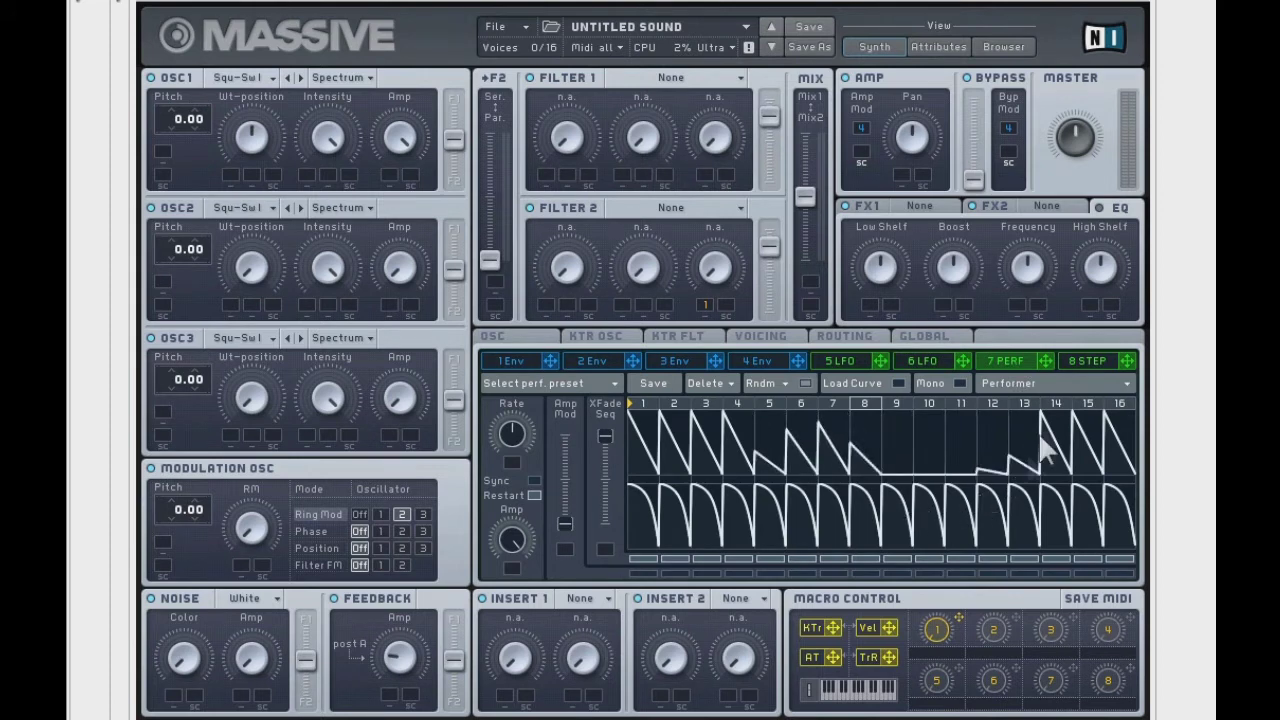
click(1078, 364)
mouse_move(670, 535)
mouse_down()
mouse_move(770, 472)
mouse_move(900, 520)
mouse_move(1023, 448)
mouse_move(1073, 483)
mouse_move(1106, 471)
mouse_up()
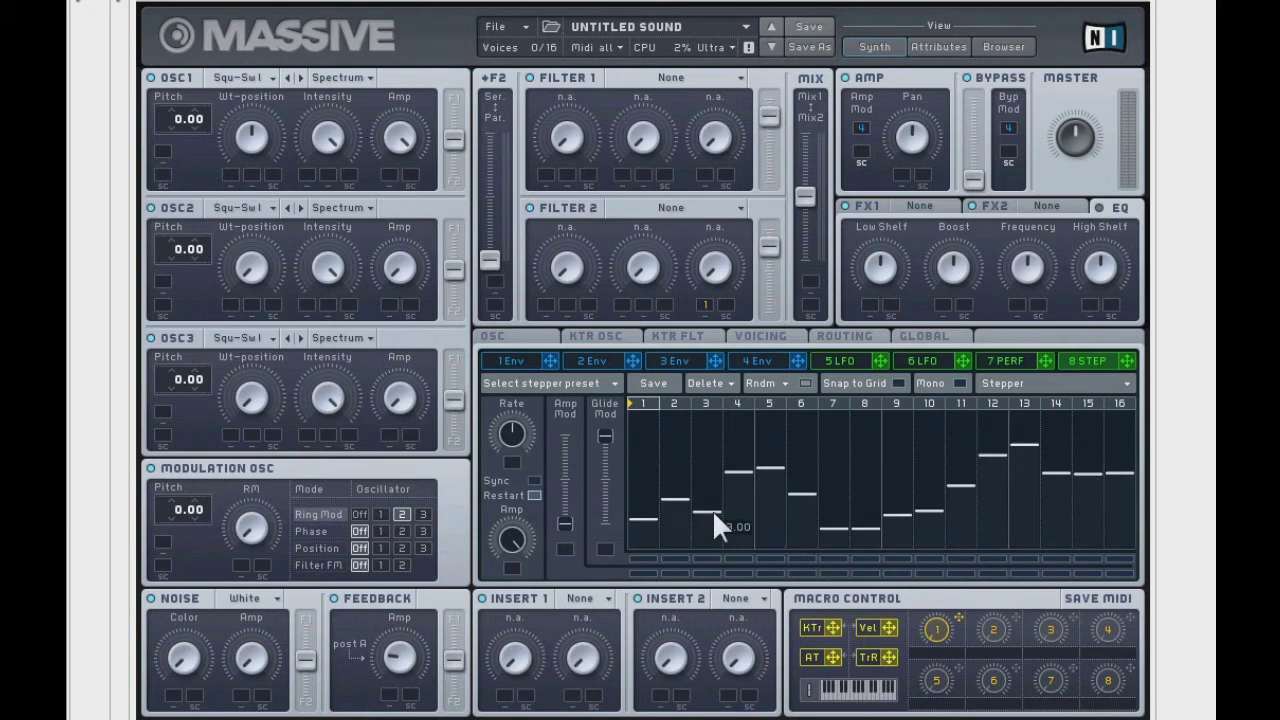
click(1005, 361)
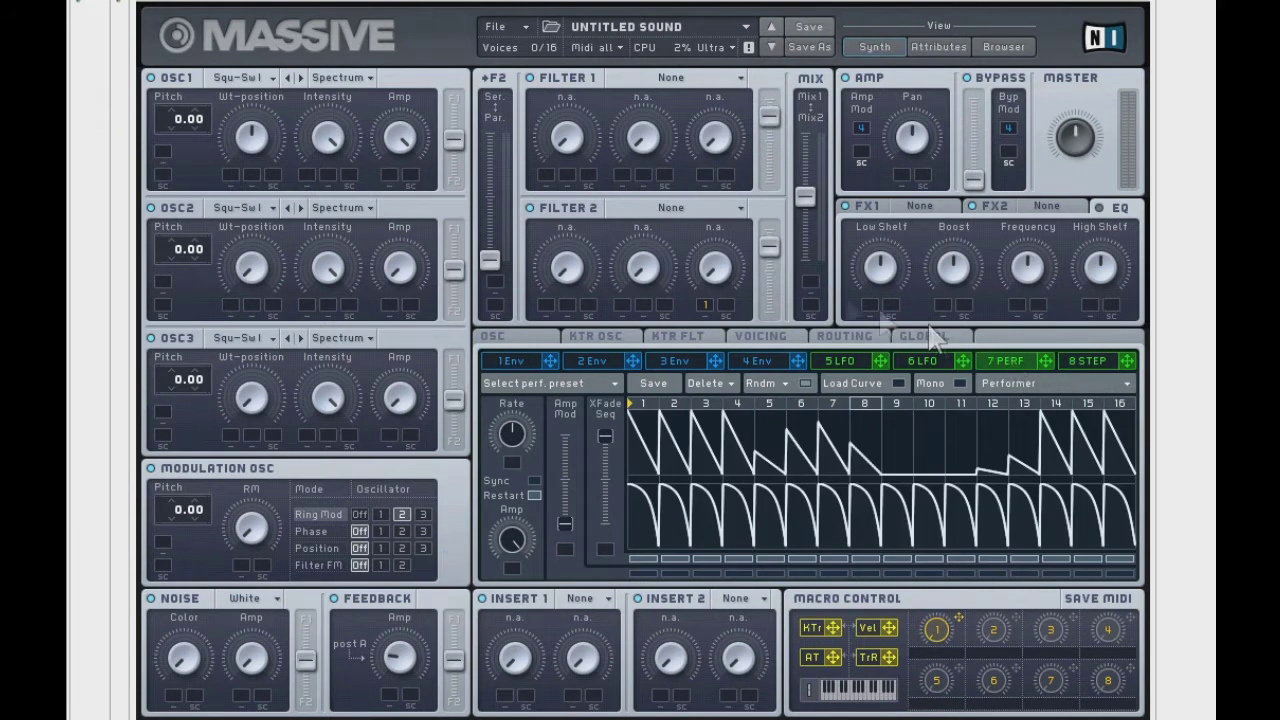
click(866, 446)
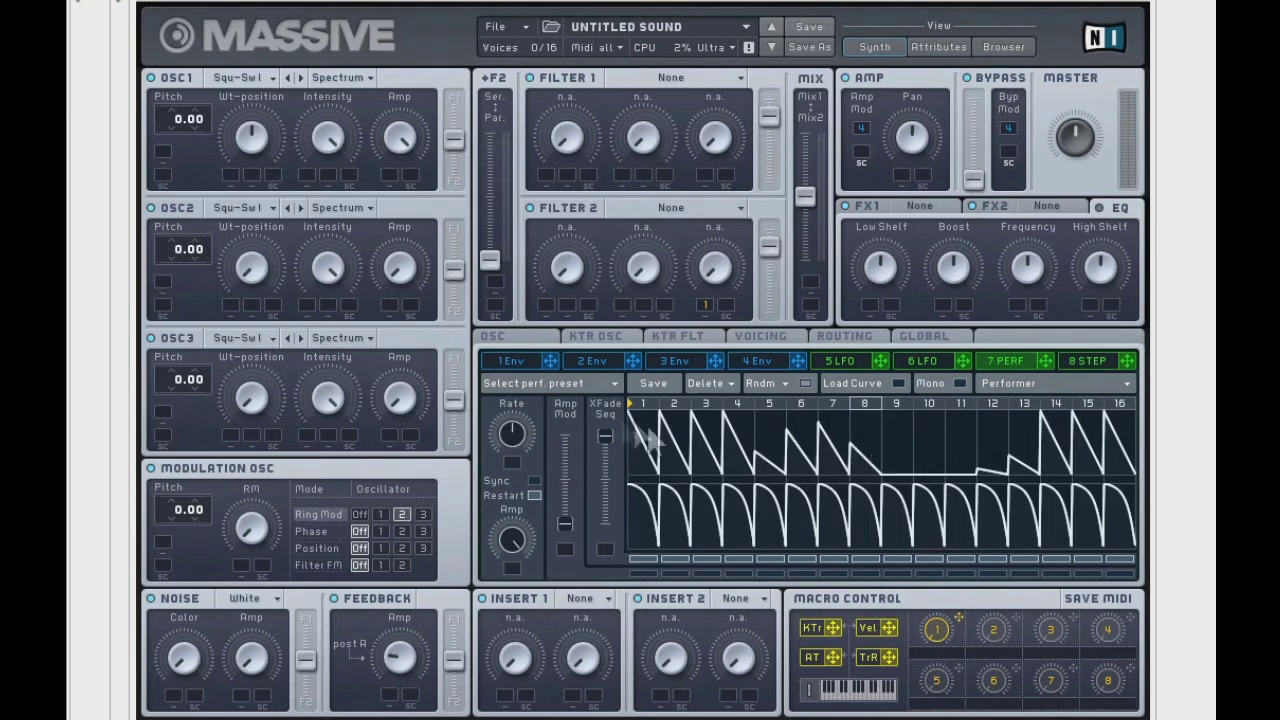
click(545, 334)
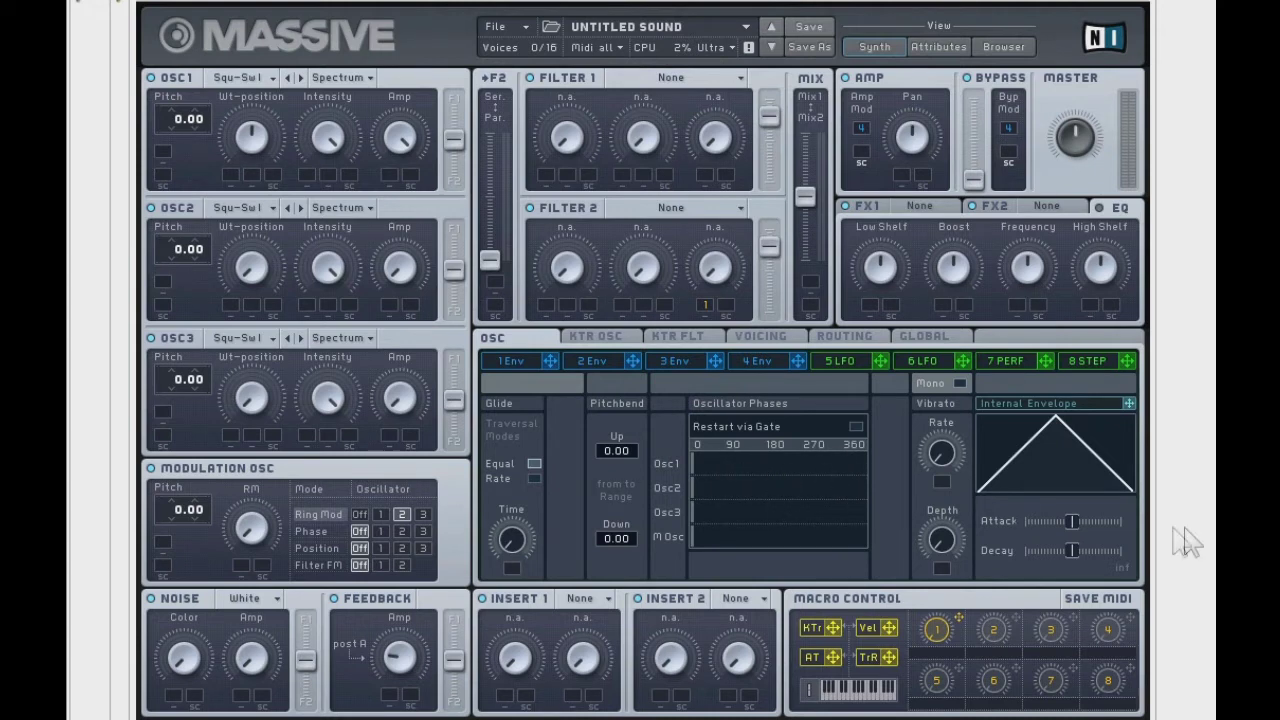
Turn oscillator 1's key tracking Off on the KTR OSC page, then view the Voicing settings
click(598, 340)
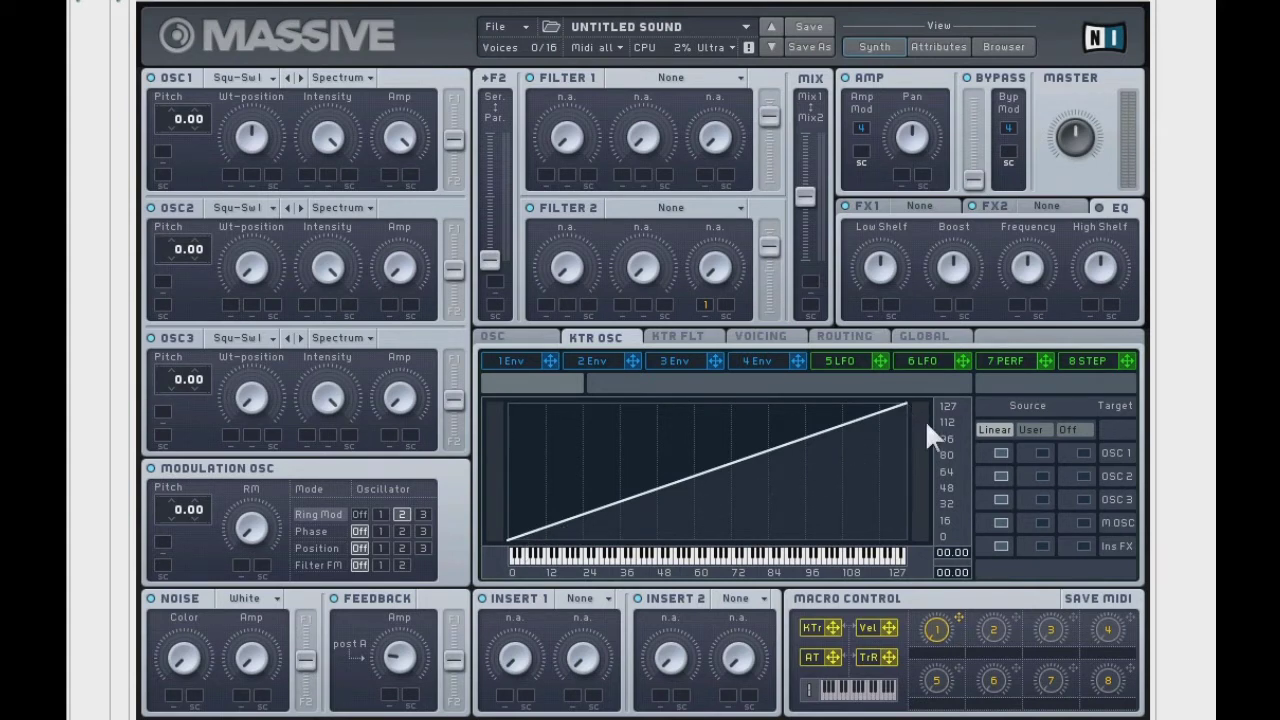
click(1084, 453)
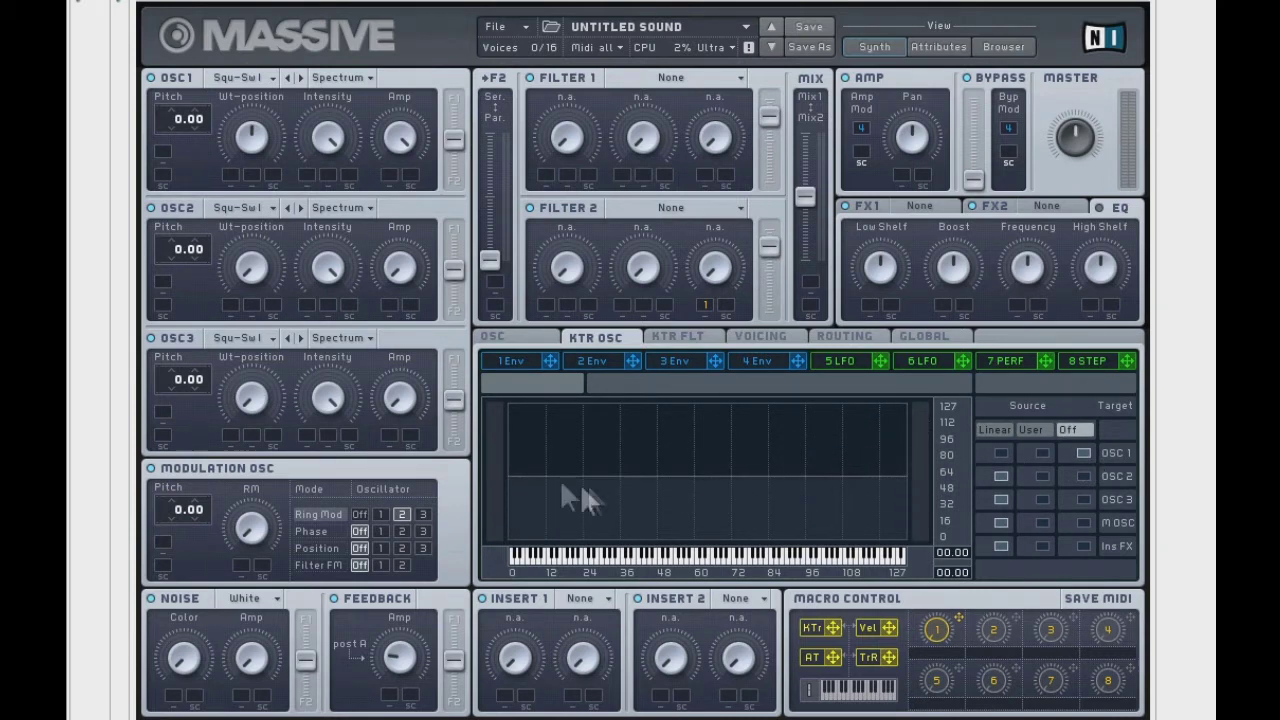
click(760, 337)
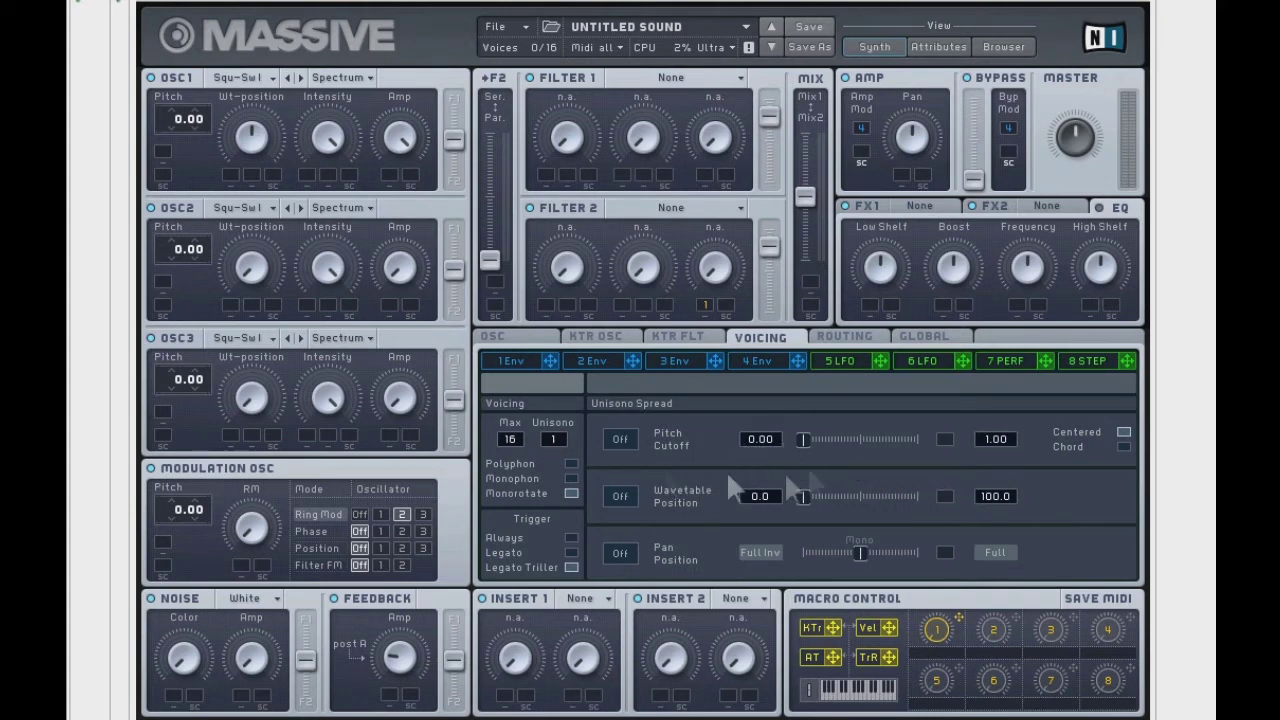
In Routing, put Insert 2 on the Filter 2 path and Insert 1 beside the master, then show Global
click(843, 338)
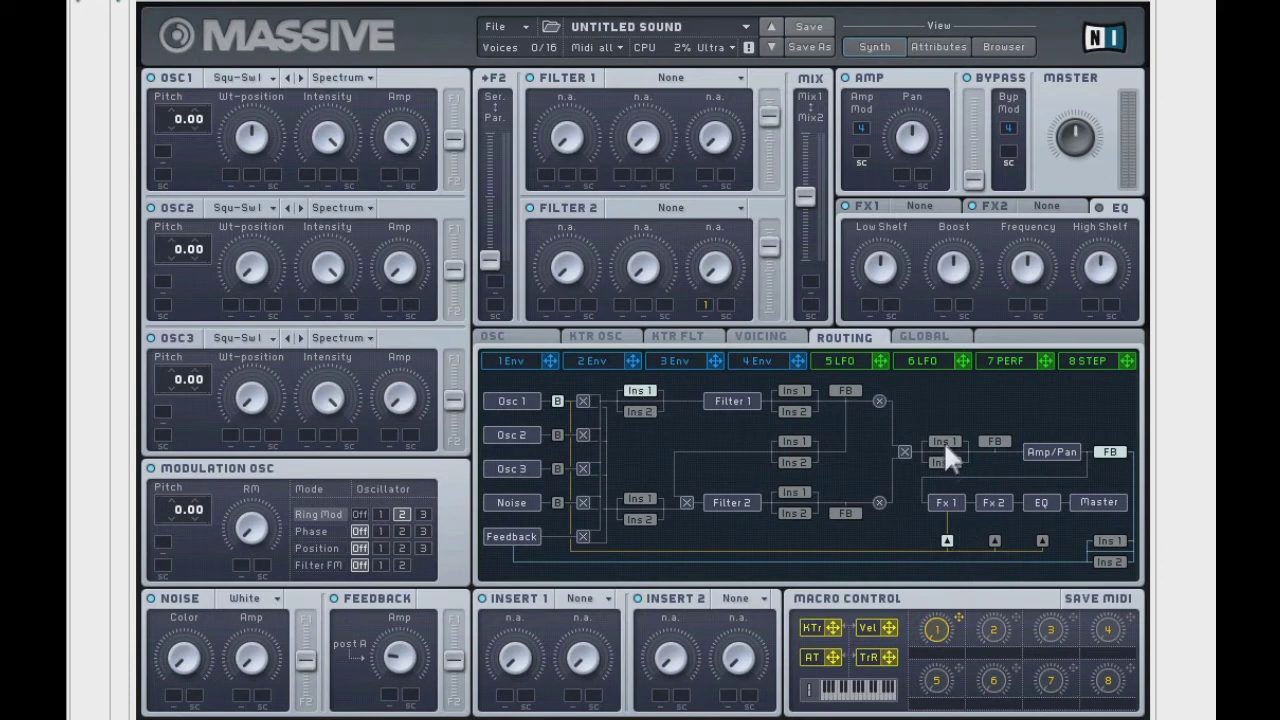
click(640, 499)
click(1111, 540)
click(640, 390)
click(648, 516)
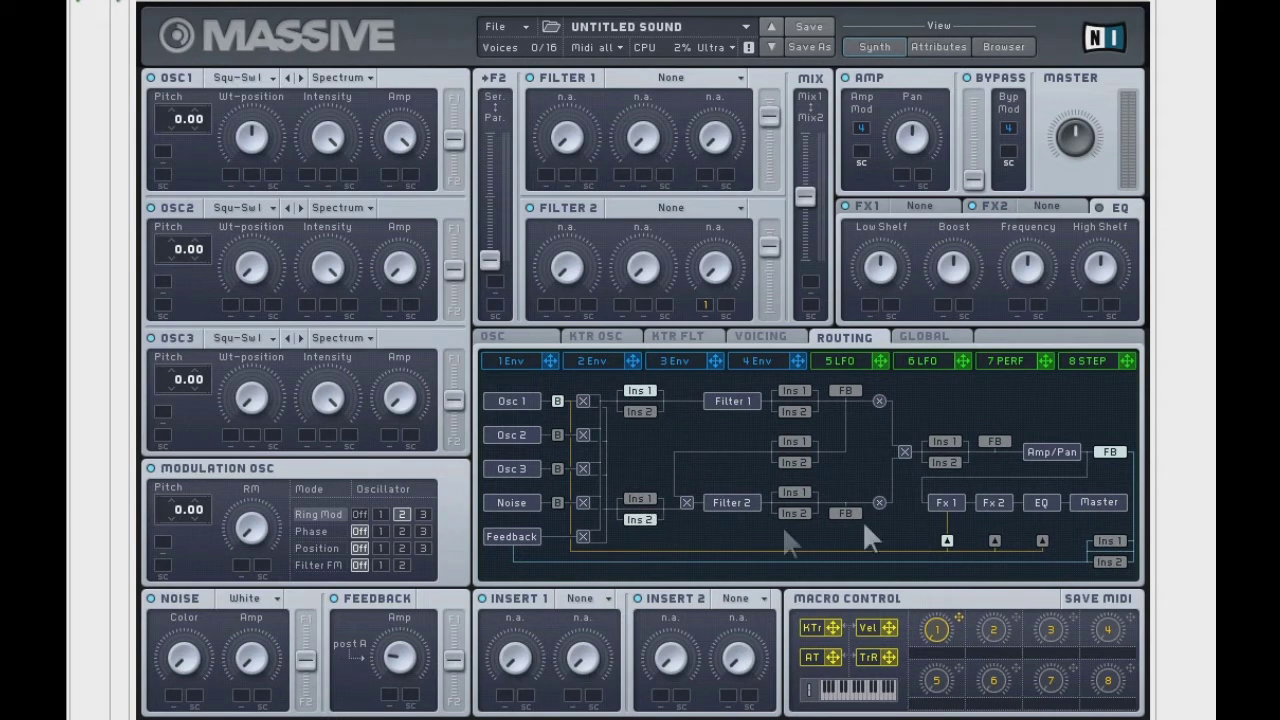
click(944, 441)
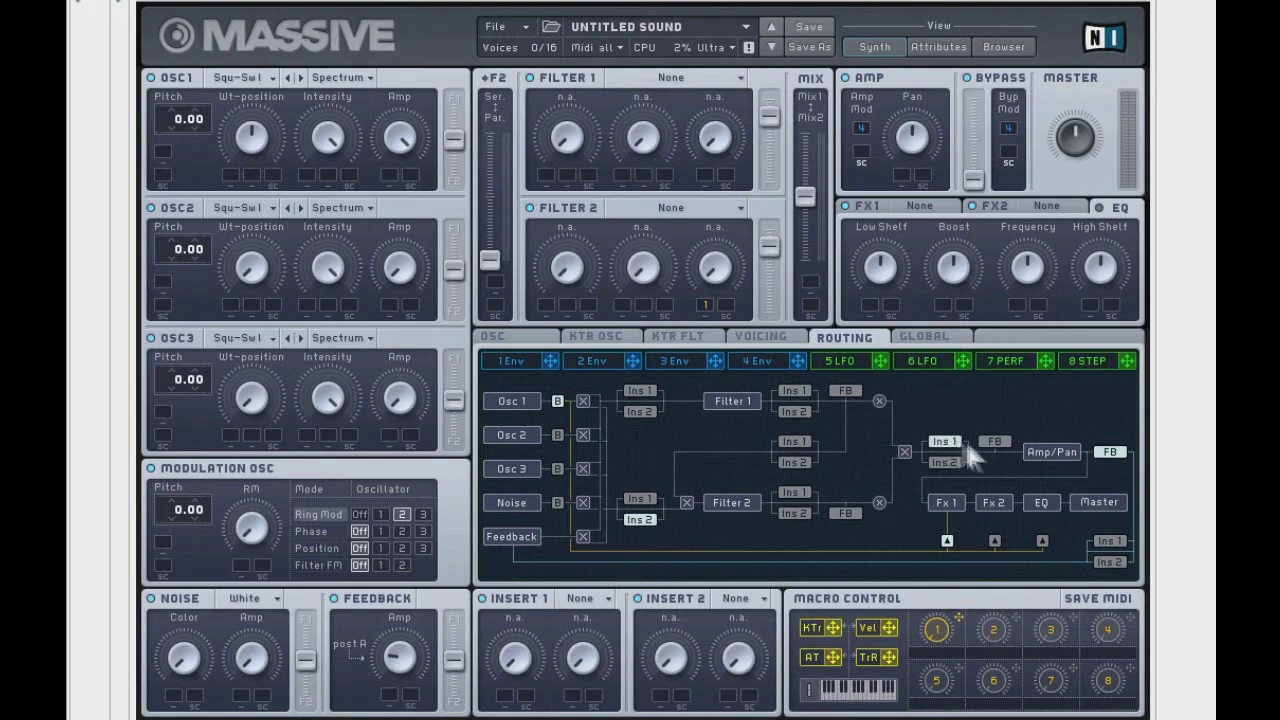
click(1098, 542)
click(913, 336)
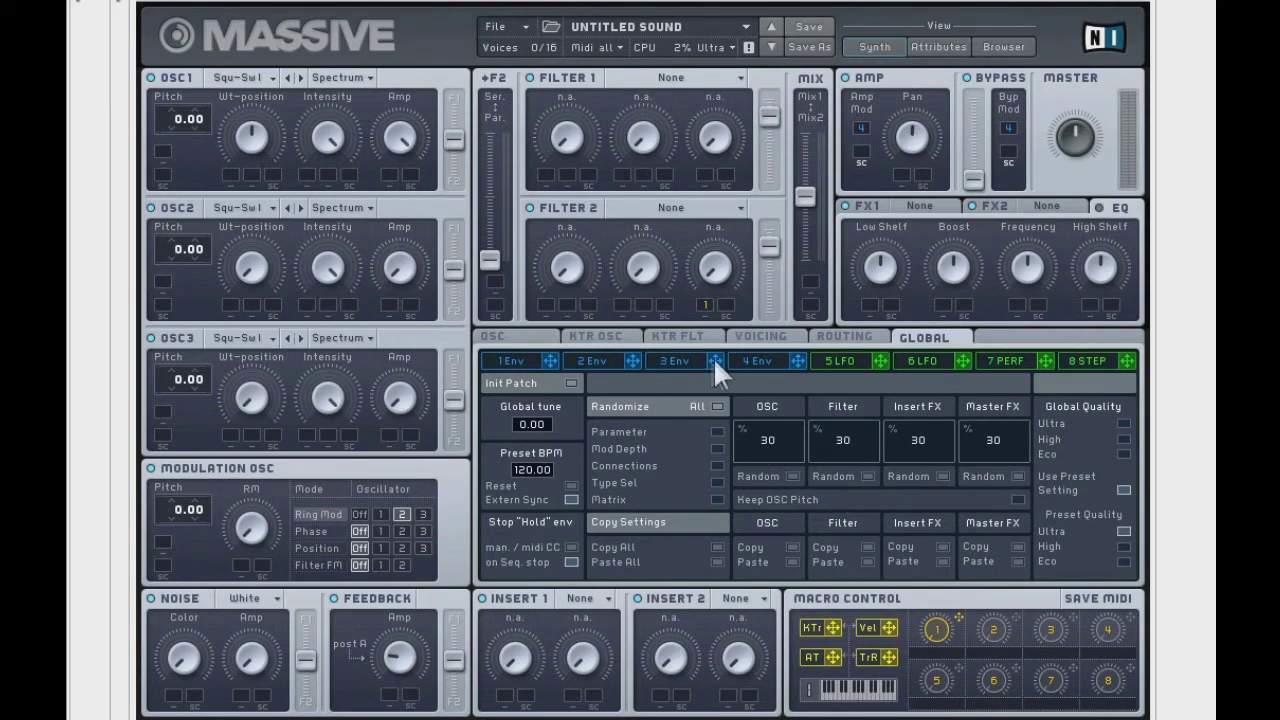
Assign Env 3, LFO 5 and LFO 6 to Filter 1's first, second and third knob slots
drag(713, 357, 547, 172)
drag(547, 172, 566, 134)
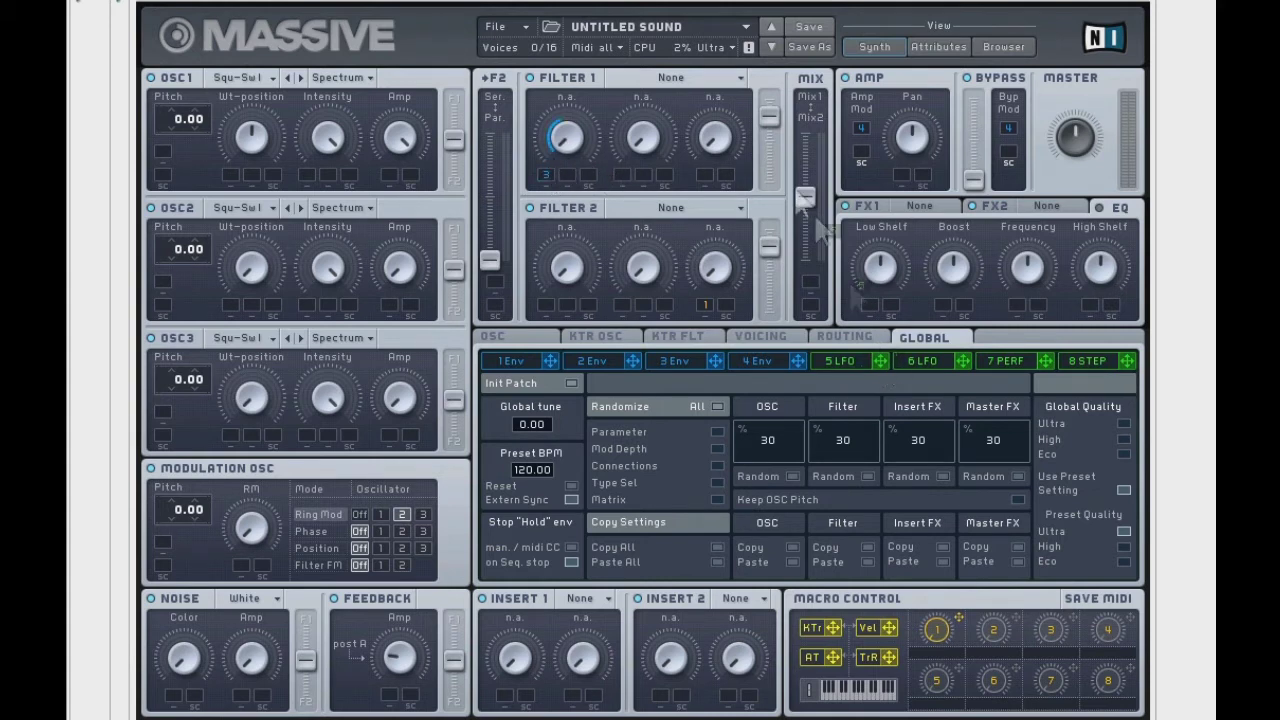
drag(818, 222, 640, 145)
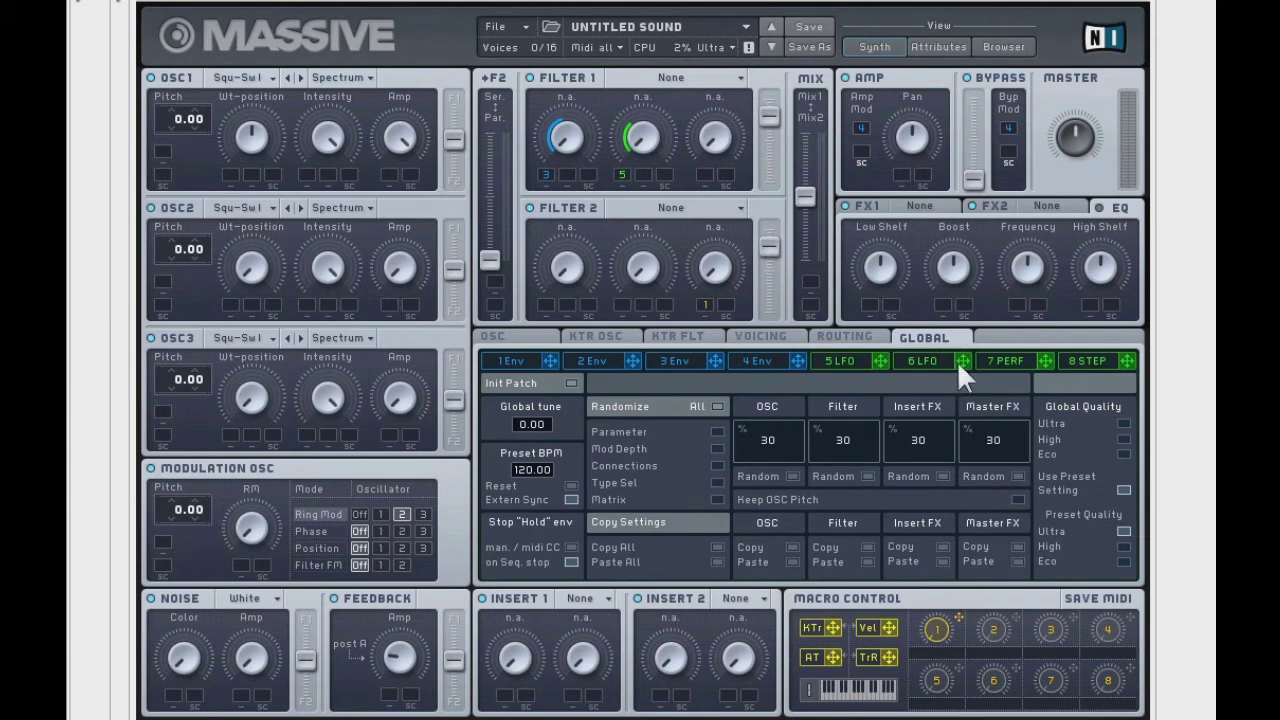
drag(960, 360, 700, 152)
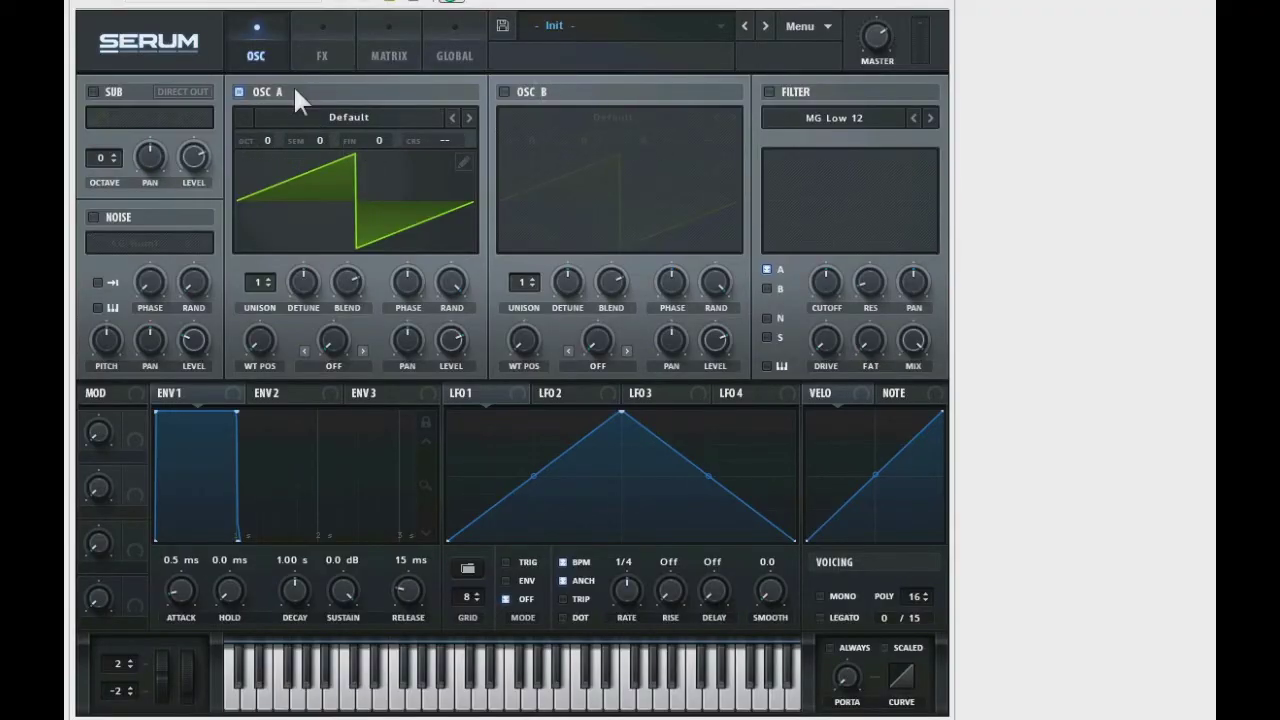
Browse OSC A's Analog, Digital, Spectral, User and Vowel wavetable menus without choosing, then enable the sub oscillator
click(420, 115)
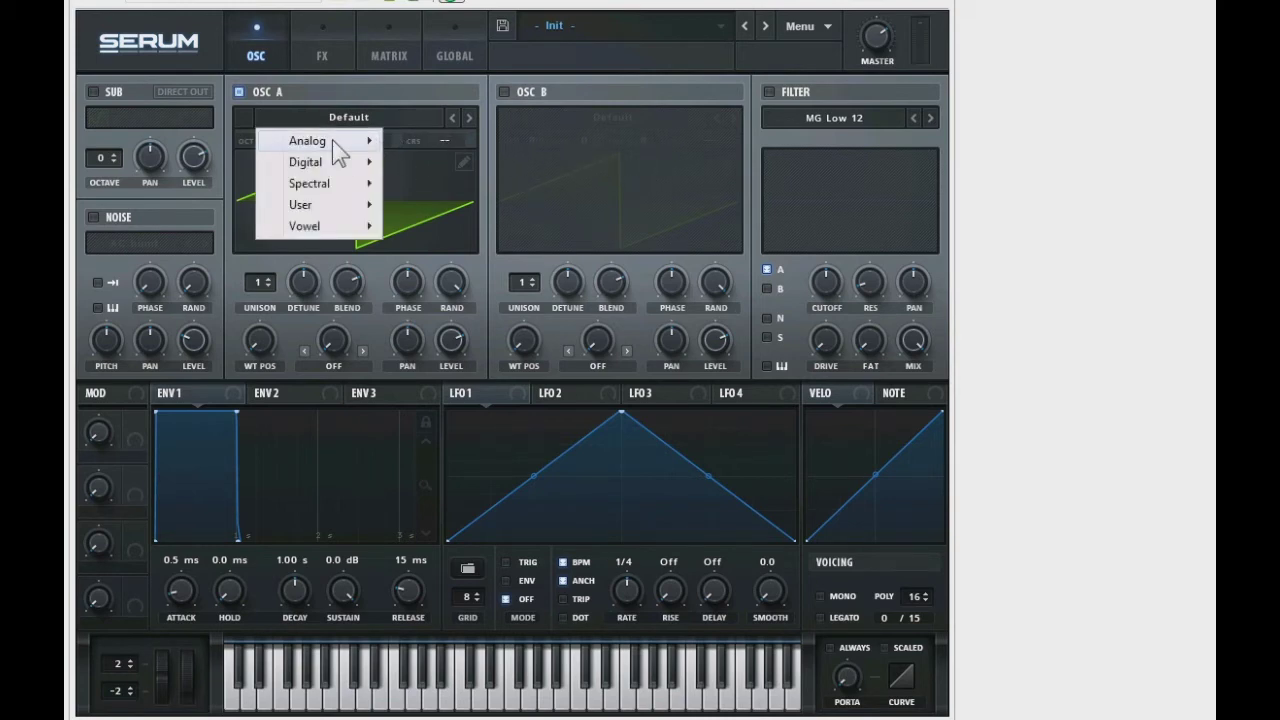
mouse_move(342, 166)
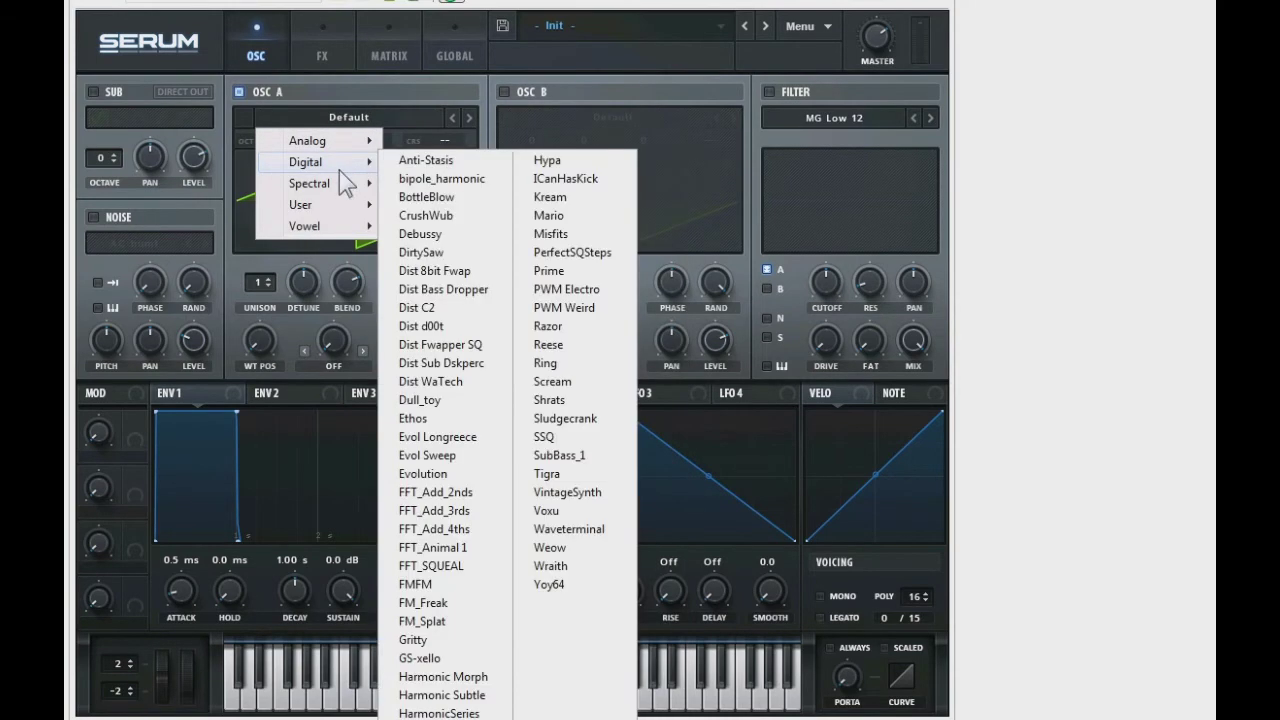
mouse_move(331, 204)
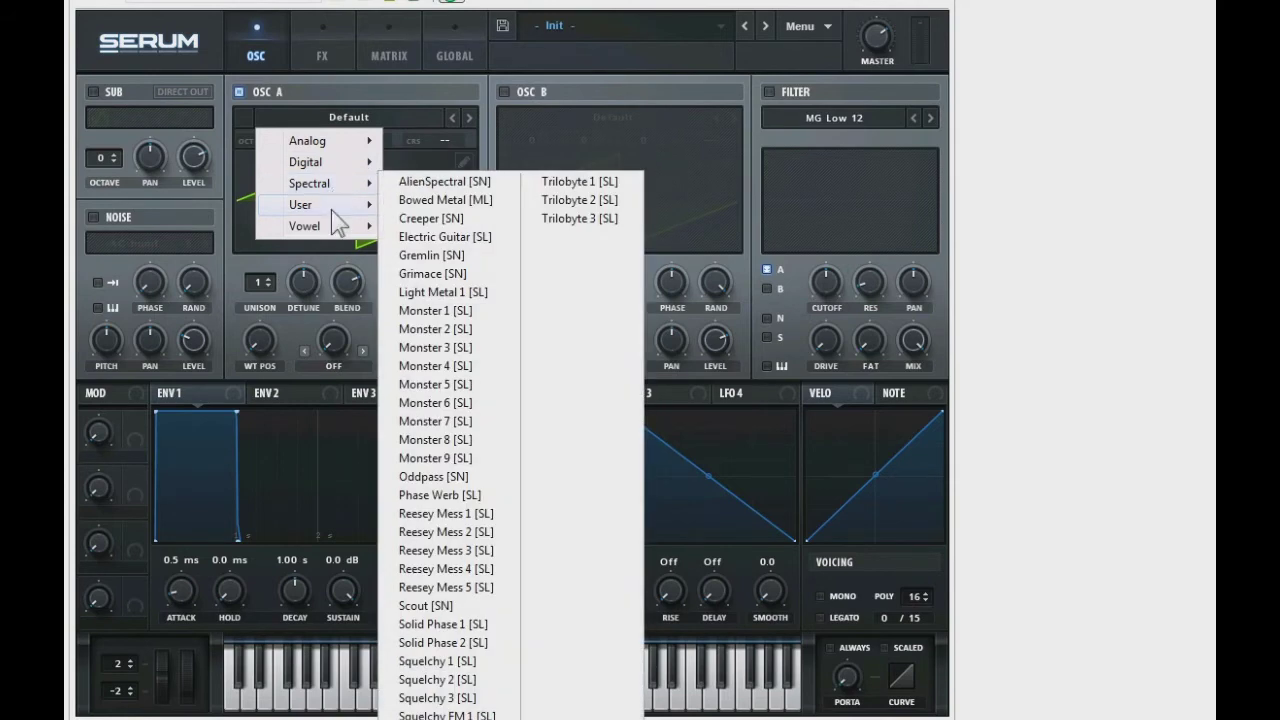
click(331, 202)
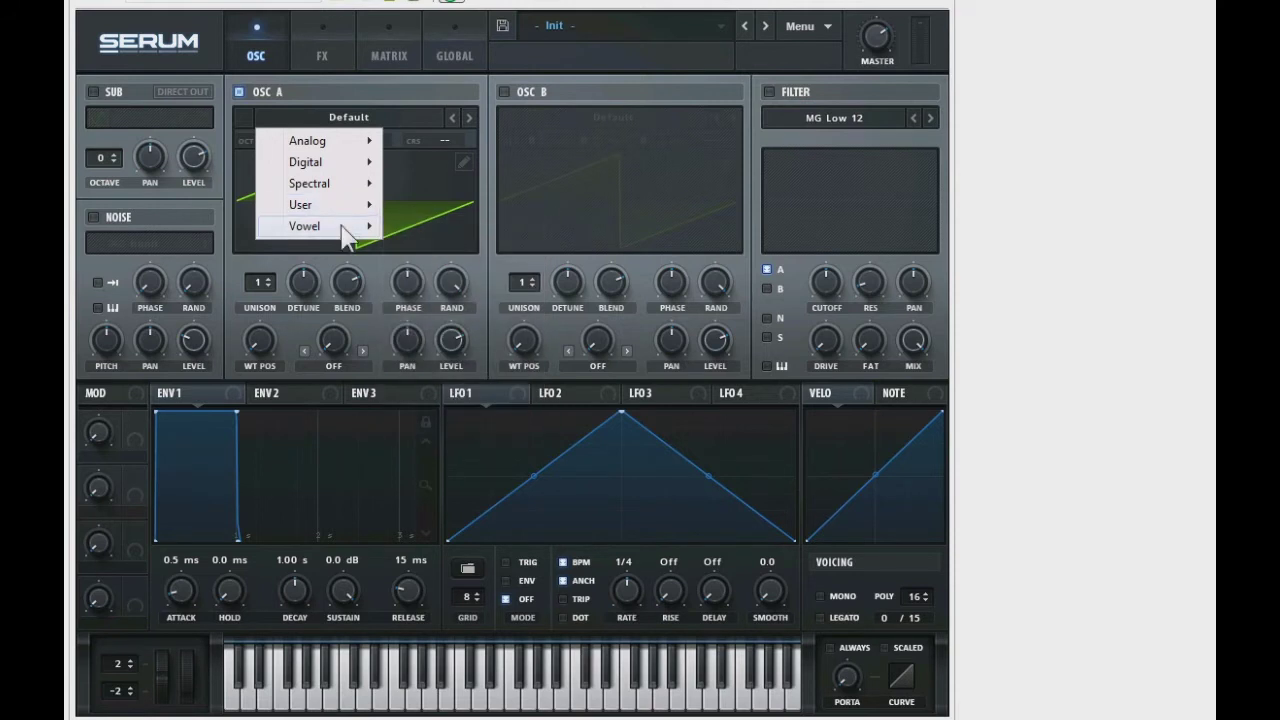
mouse_move(341, 226)
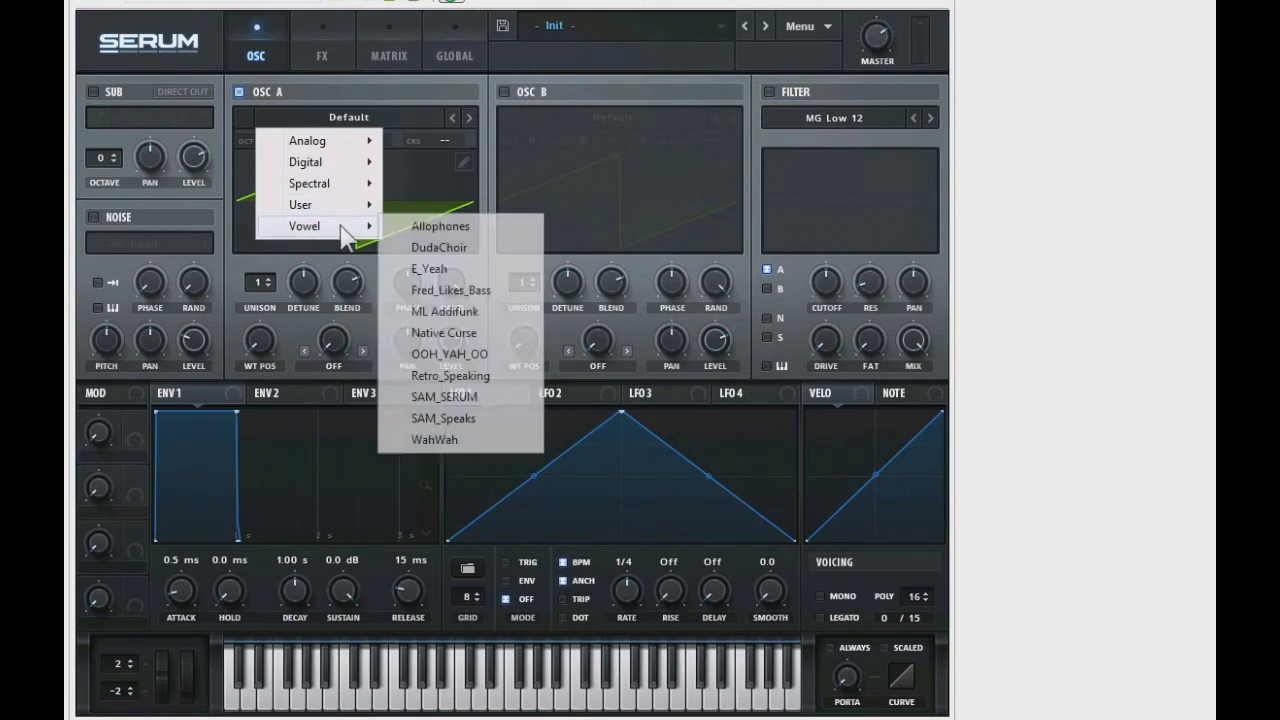
click(96, 86)
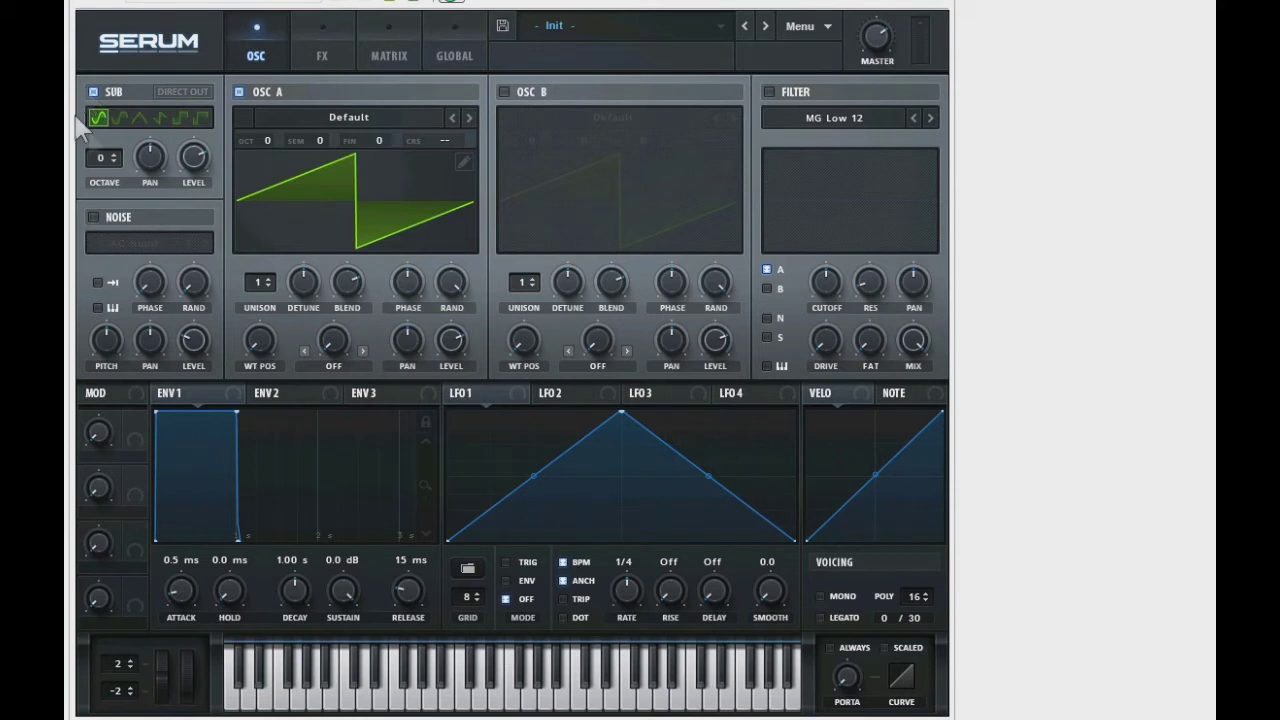
Try the sub oscillator's triangle then sine shape, switch it off, and open OSC A's wavetable menu
click(144, 117)
click(97, 119)
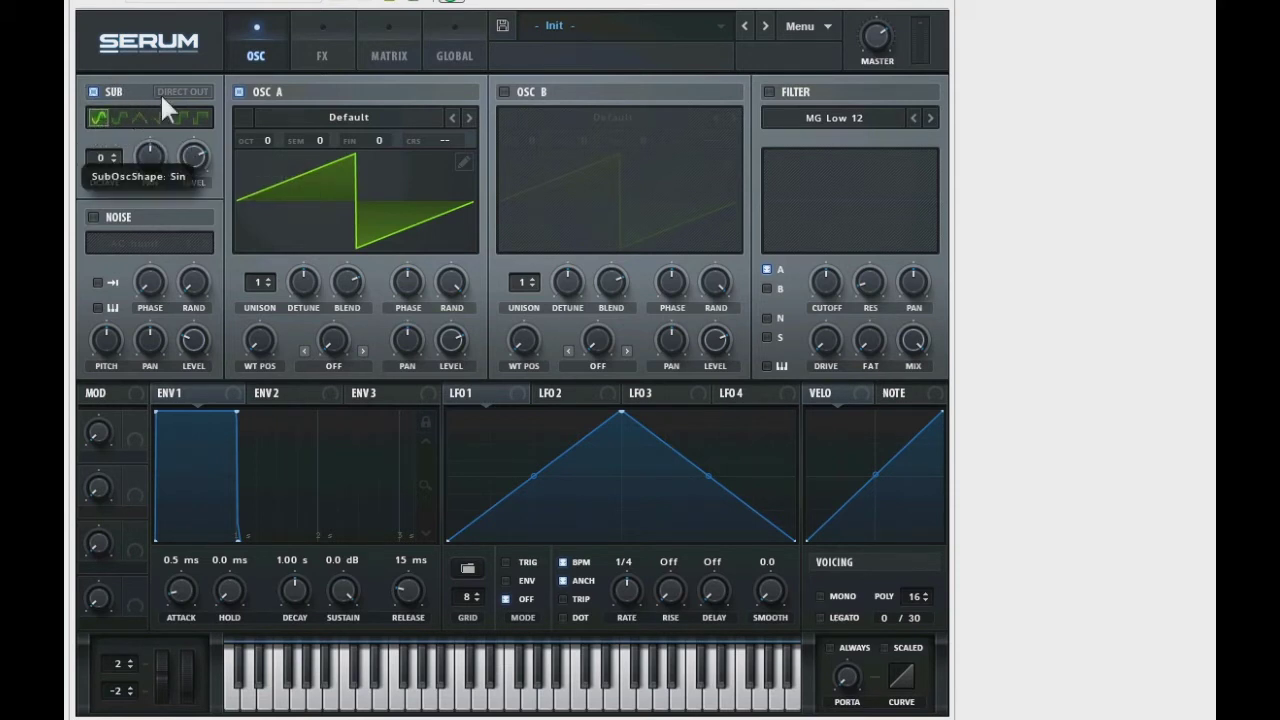
click(93, 89)
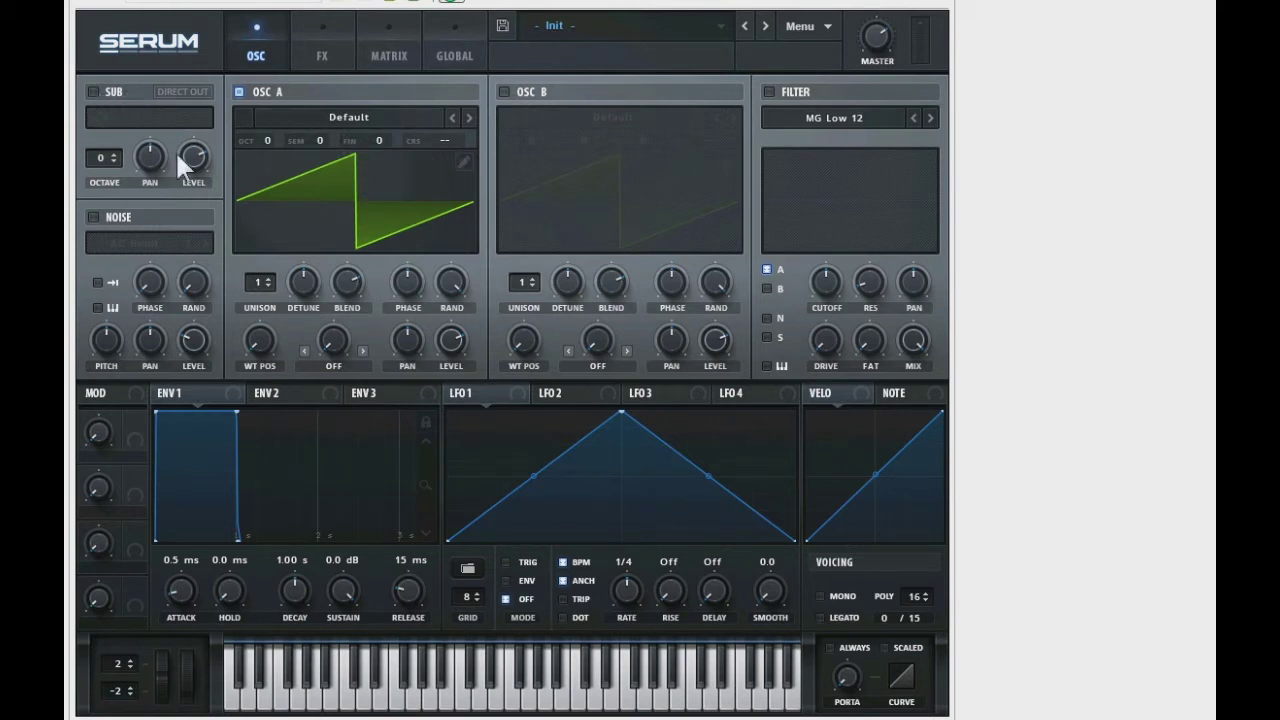
click(398, 119)
Load the Analog Basic Mini wavetable into OSC A, then view ENV 3, LFO 1, LFO 2 and LFO 4
mouse_move(341, 137)
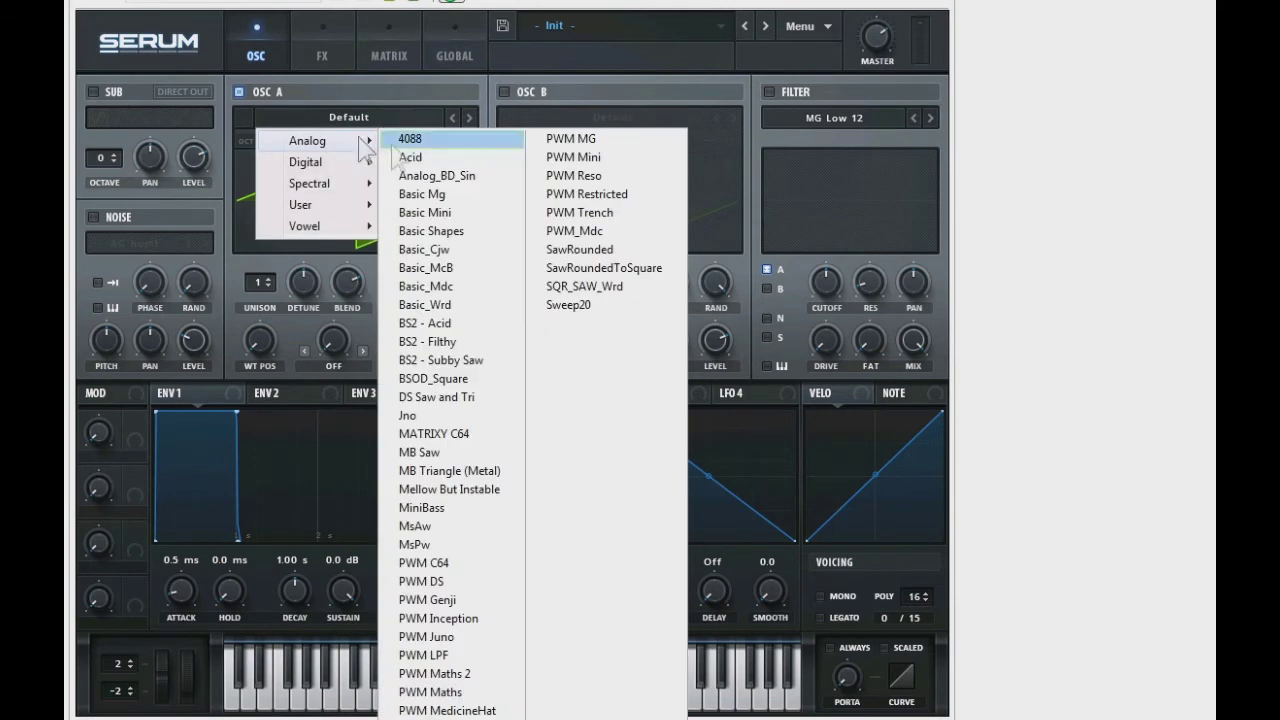
click(428, 213)
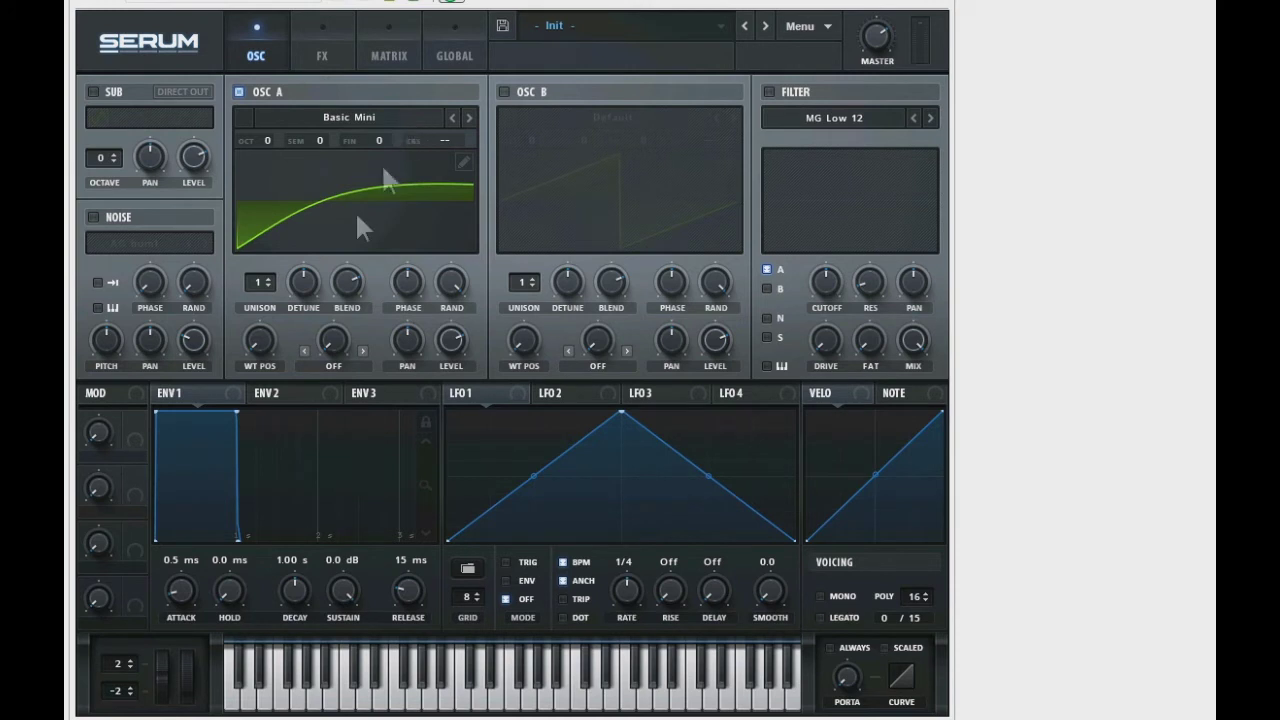
drag(211, 391, 330, 398)
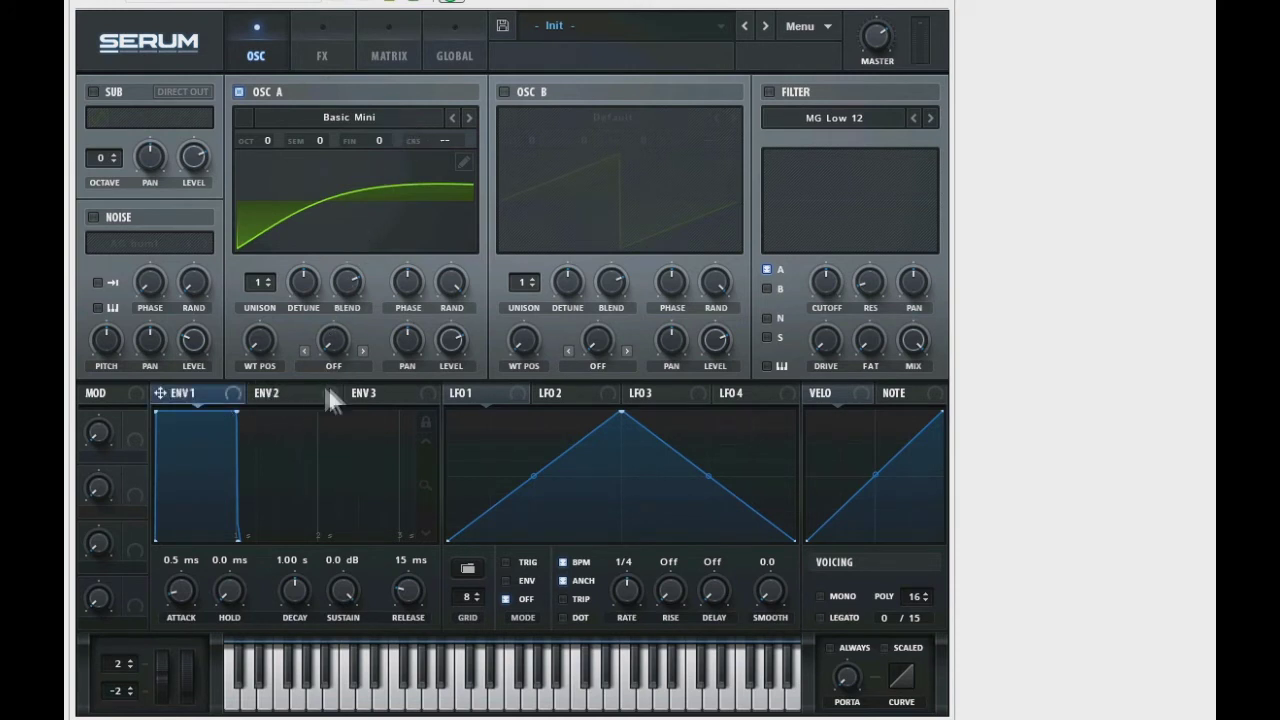
click(362, 395)
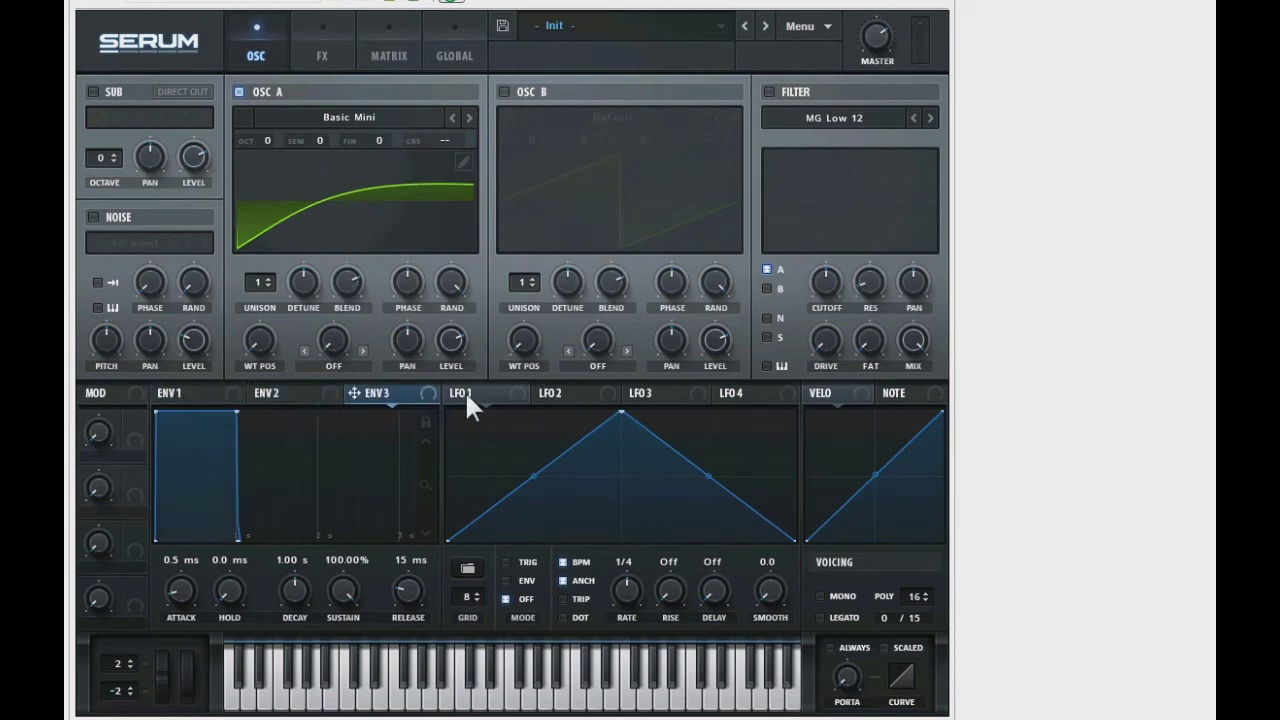
click(466, 392)
click(557, 391)
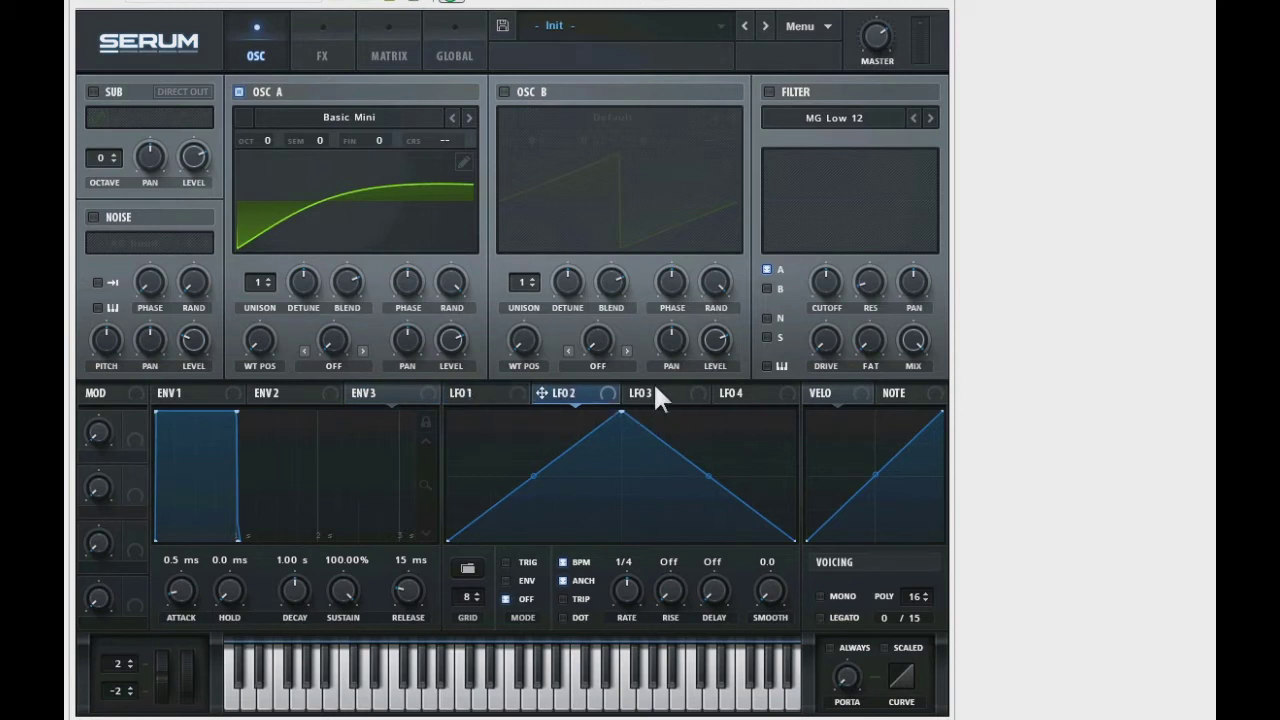
click(736, 394)
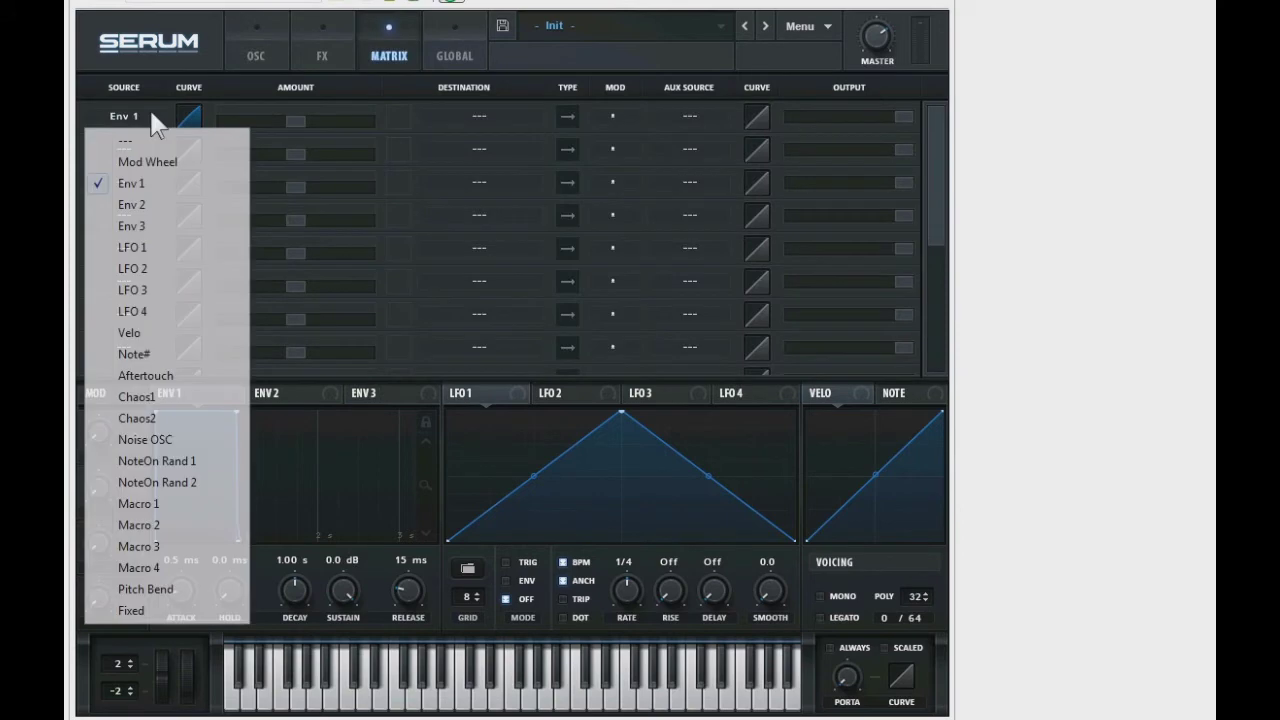
Inspect the Matrix row 1 source and destination menus without assigning anything, then switch to the FX page
click(128, 177)
click(150, 120)
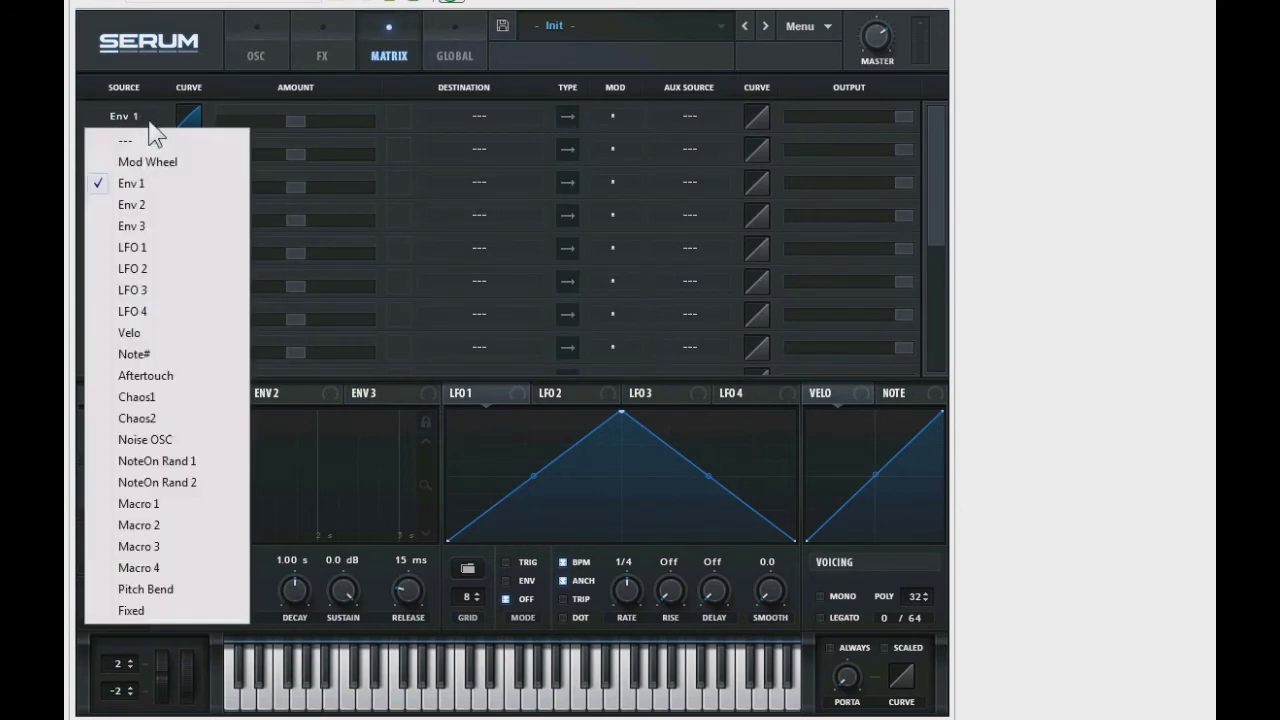
click(172, 186)
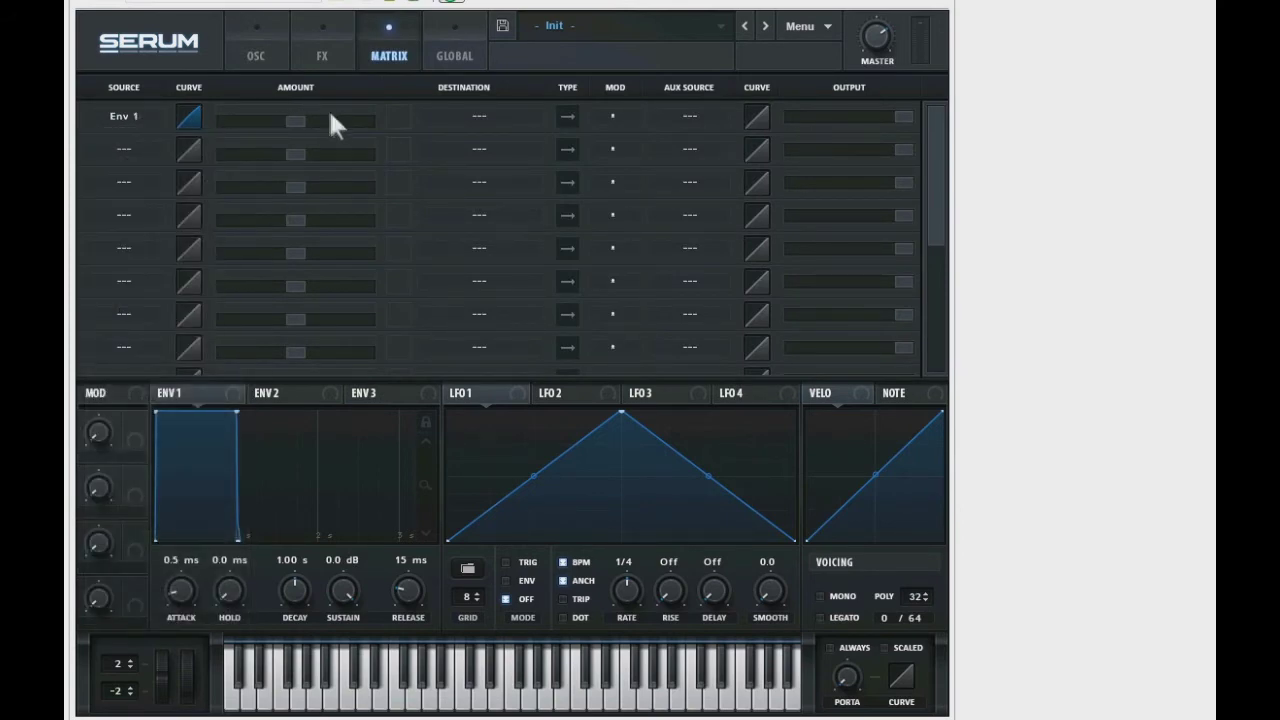
click(472, 113)
mouse_move(500, 139)
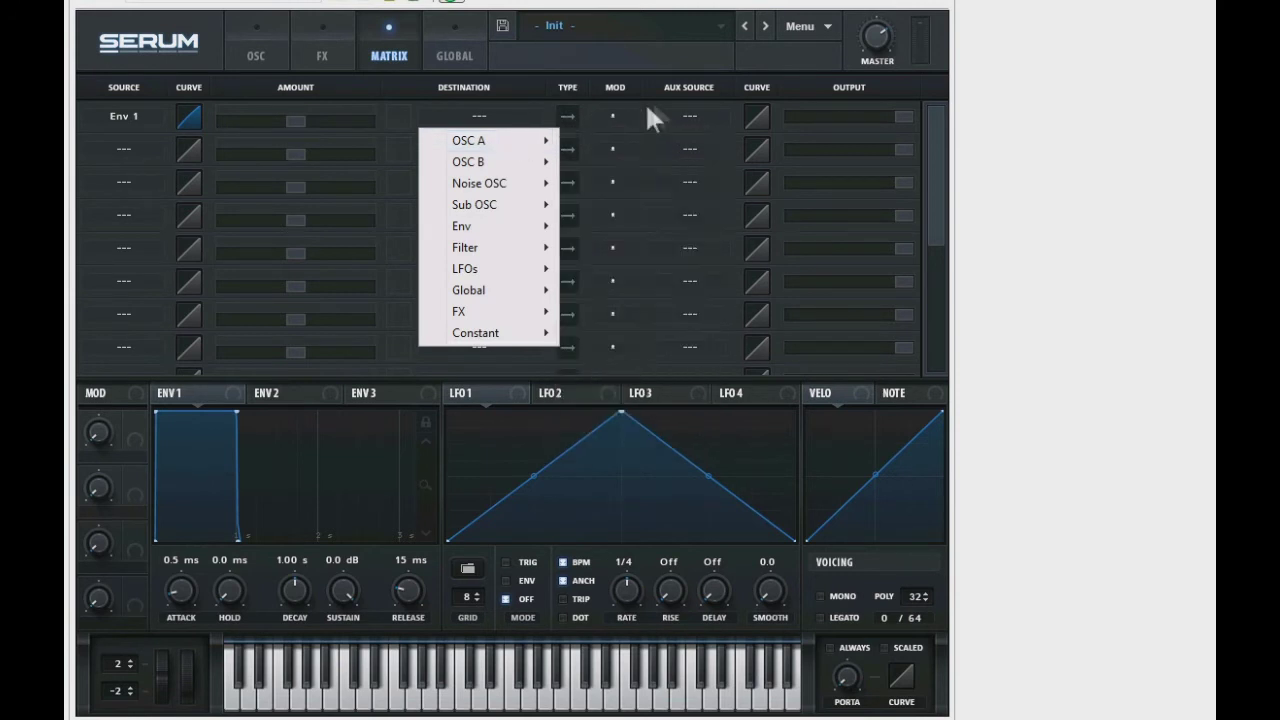
click(616, 112)
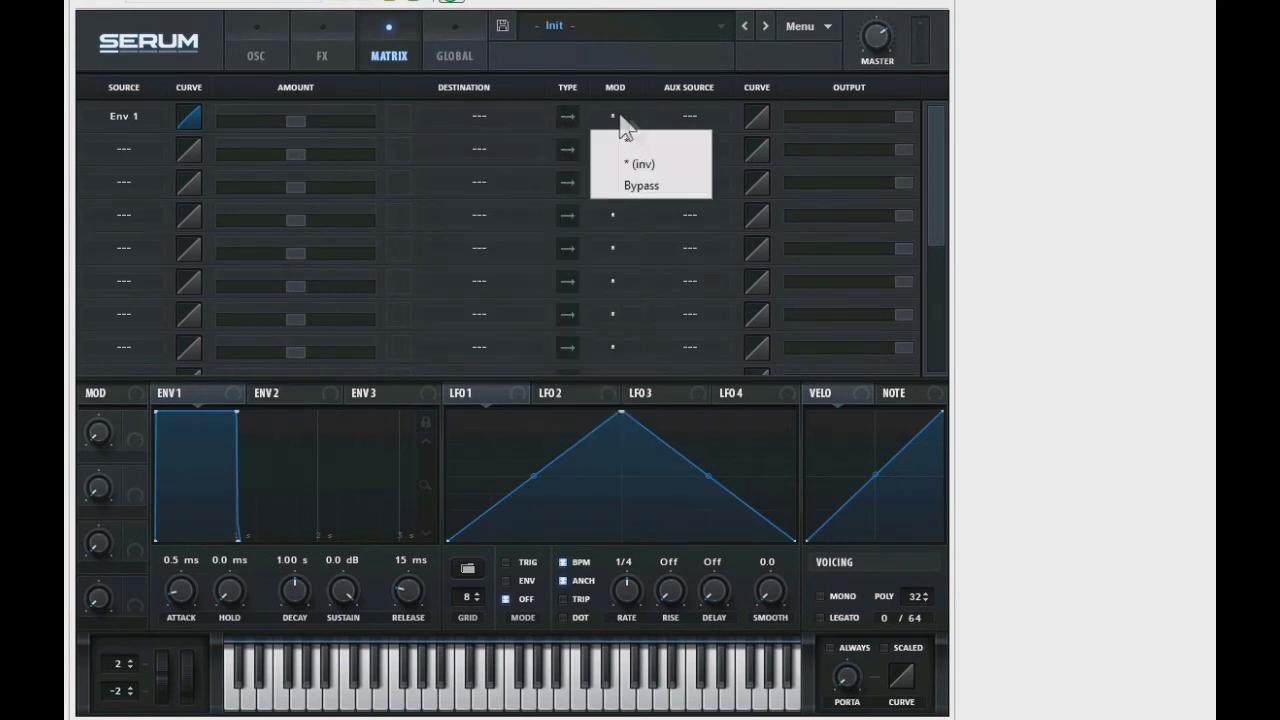
click(508, 107)
mouse_move(530, 140)
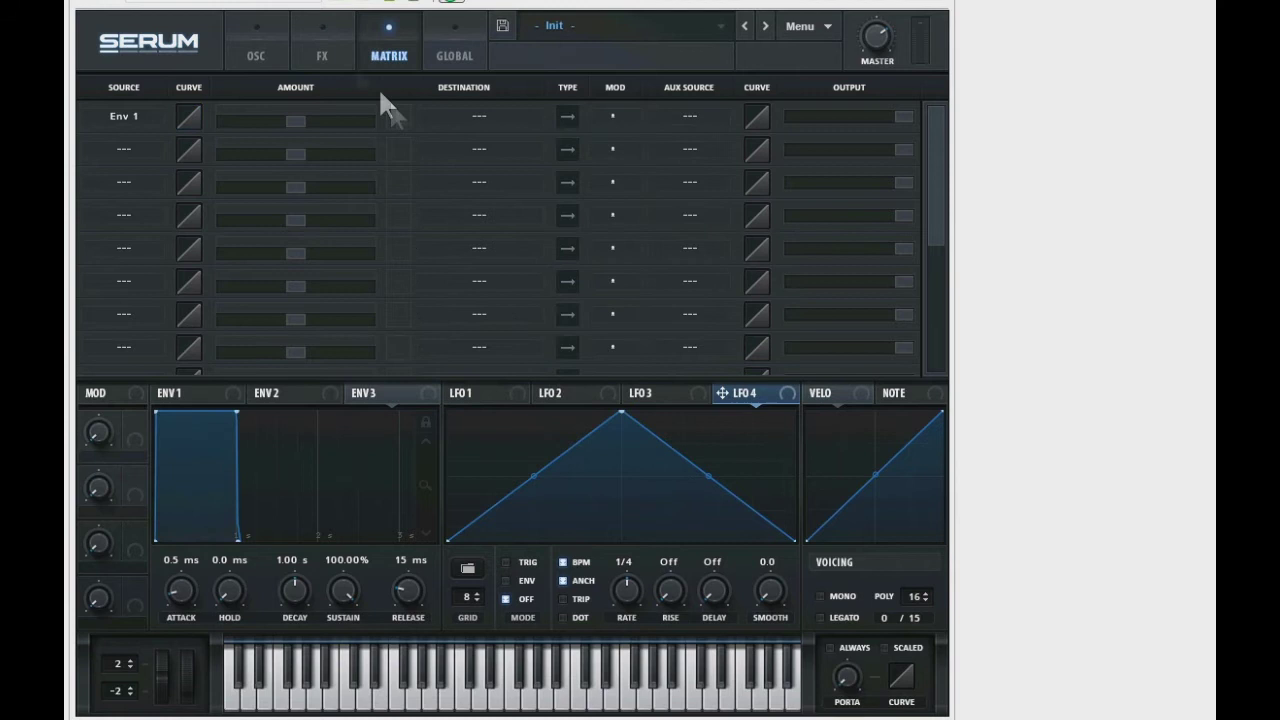
click(321, 40)
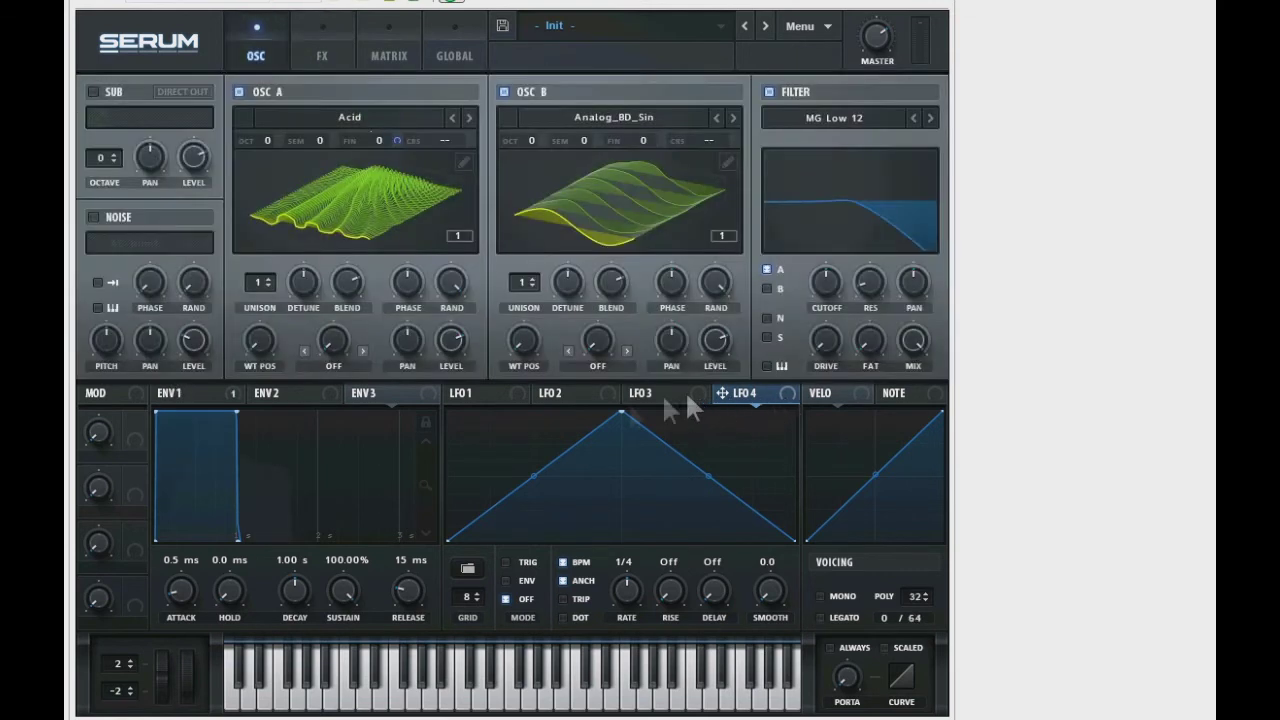
Look over the filter type list, then load Vowel > DudaChoir into OSC A
click(869, 114)
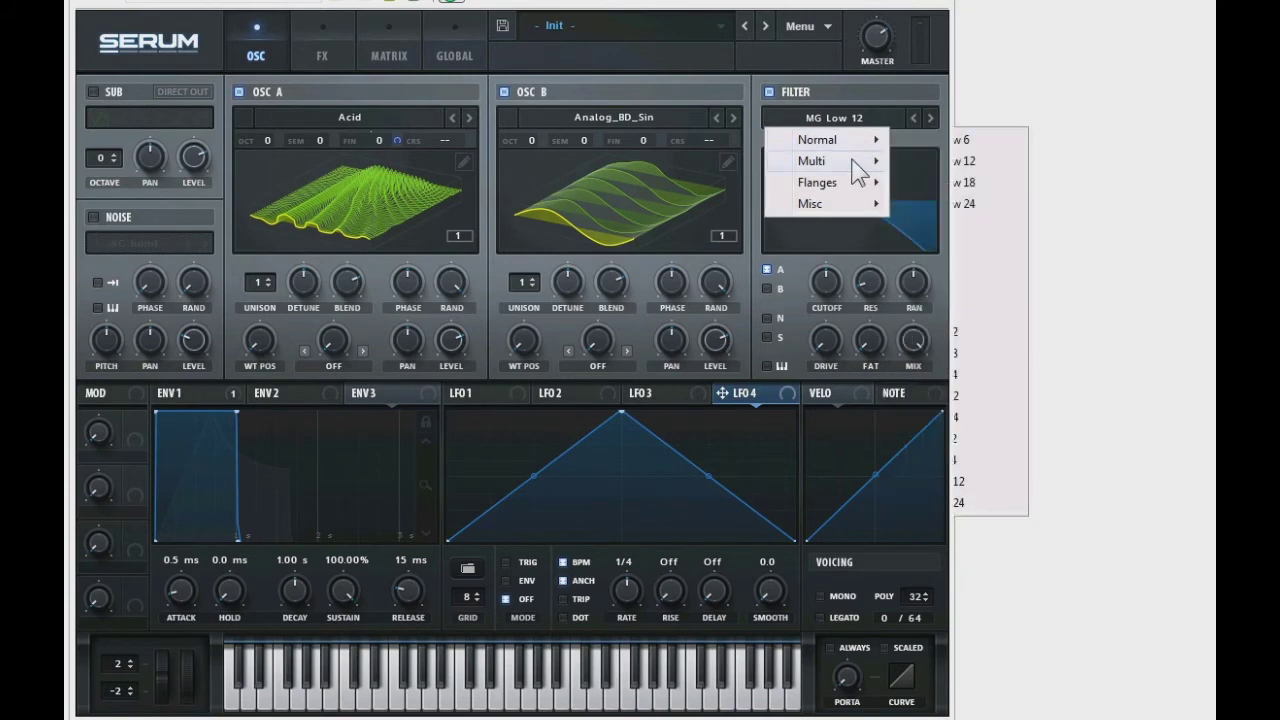
mouse_move(852, 197)
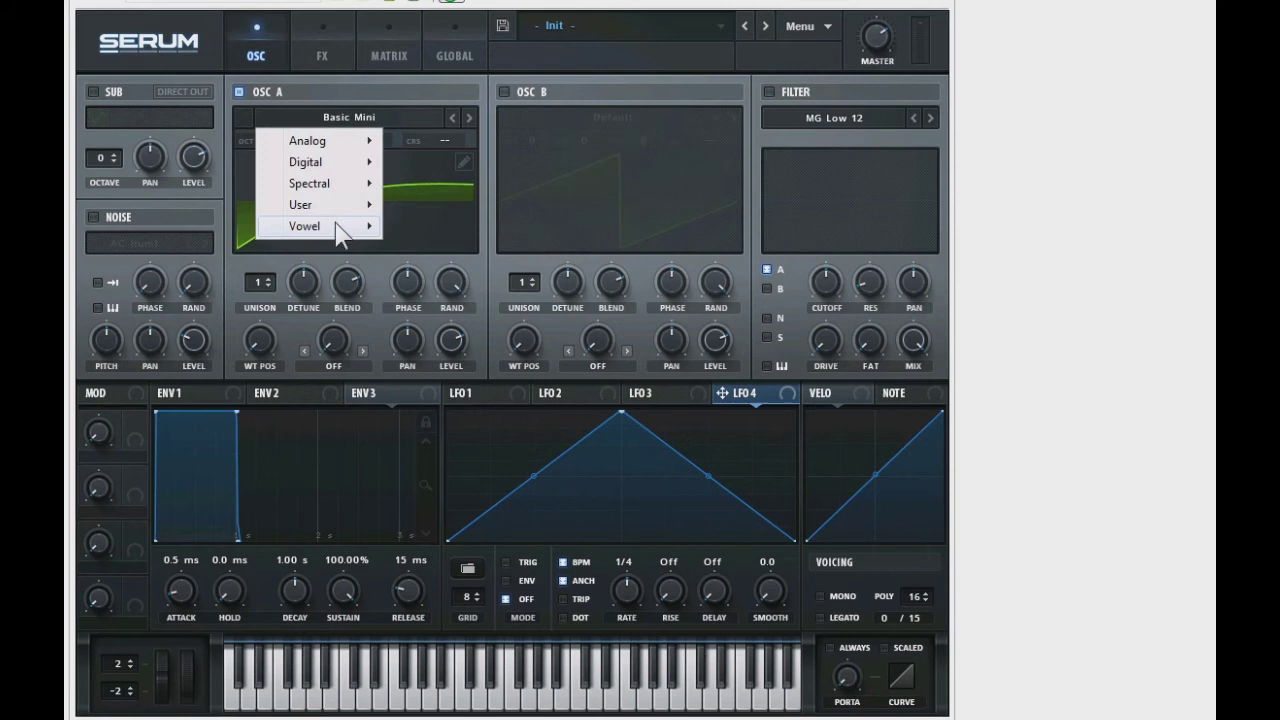
mouse_move(337, 226)
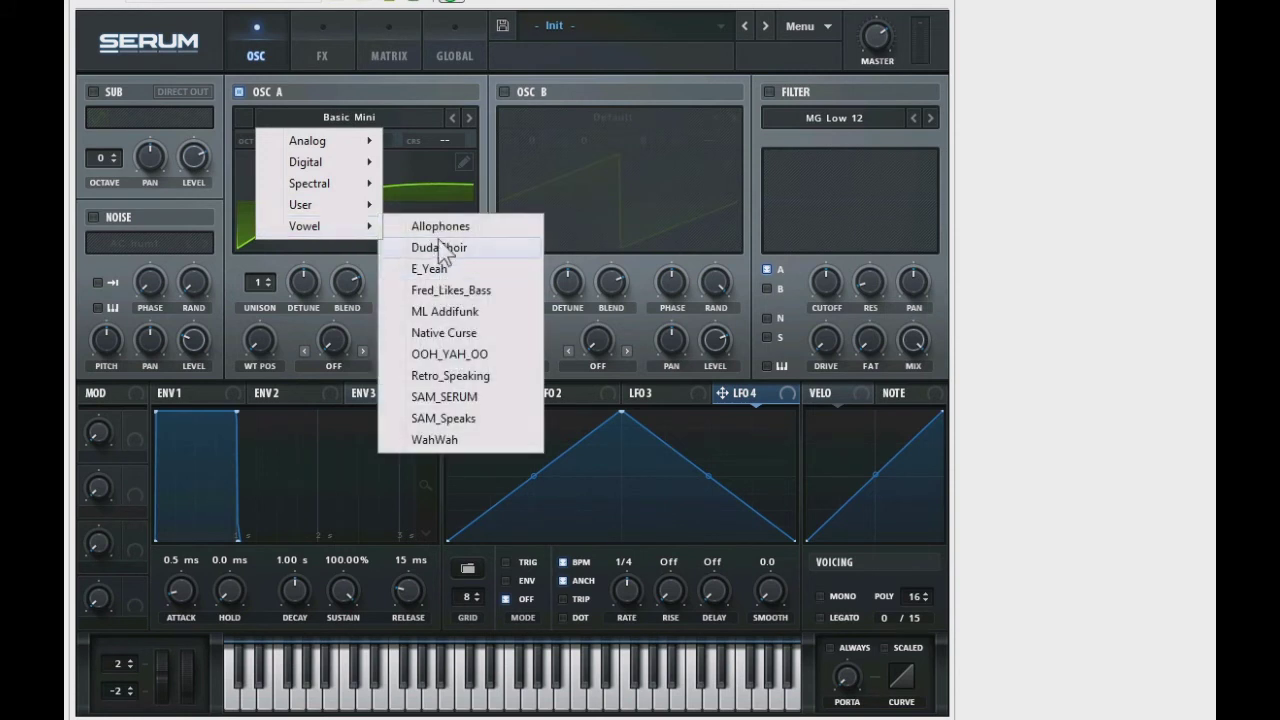
click(441, 248)
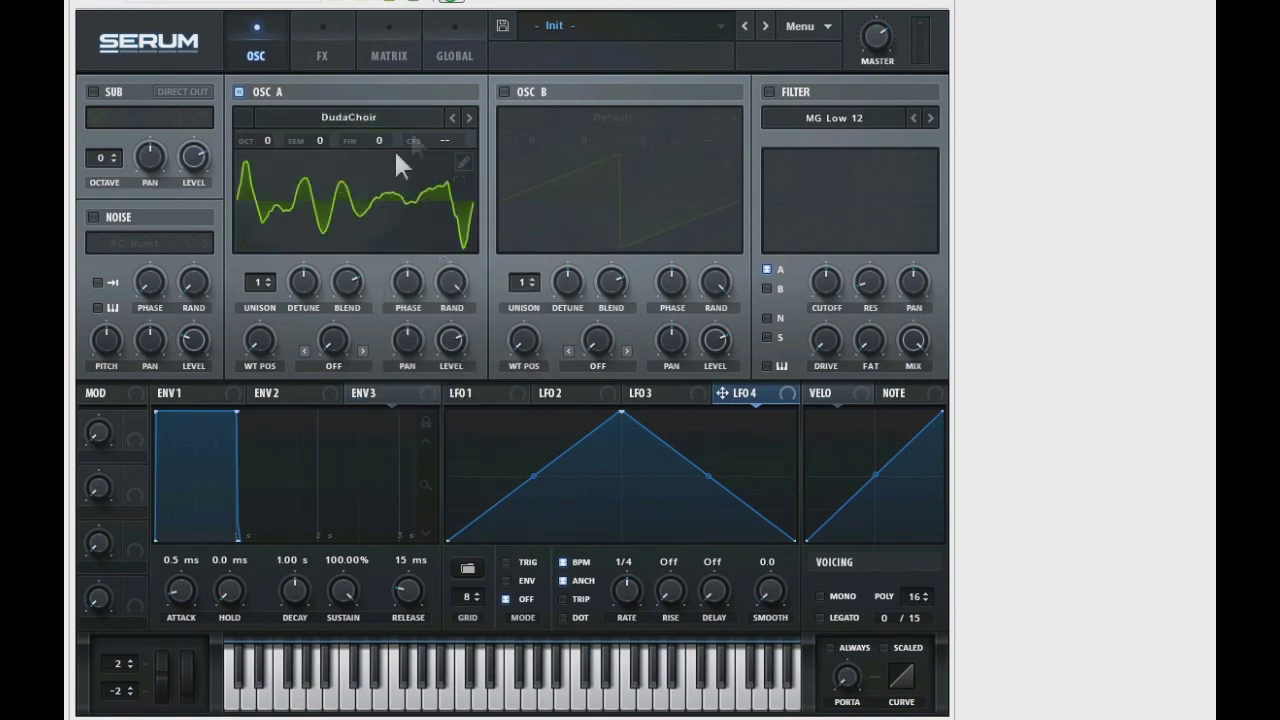
click(420, 117)
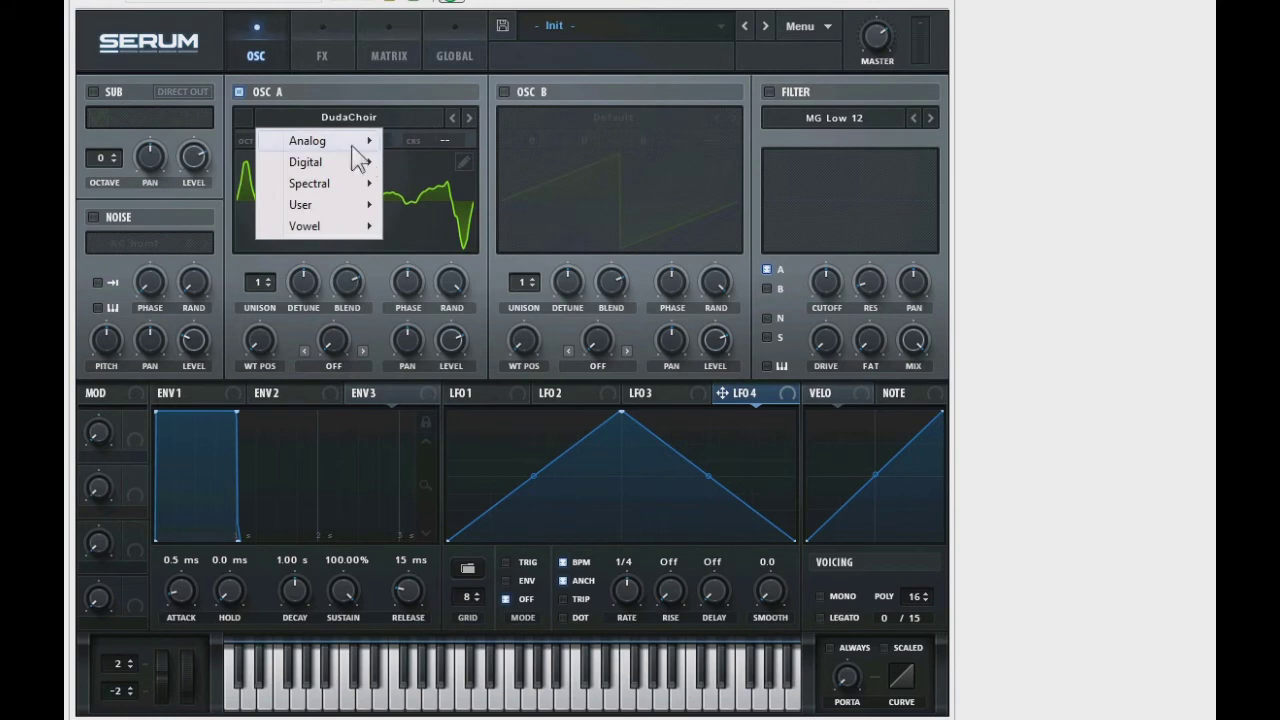
Drag Env1's attack node out to 695 ms, pull the LFO1 triangle peak leftward, and return to OSC
mouse_move(358, 160)
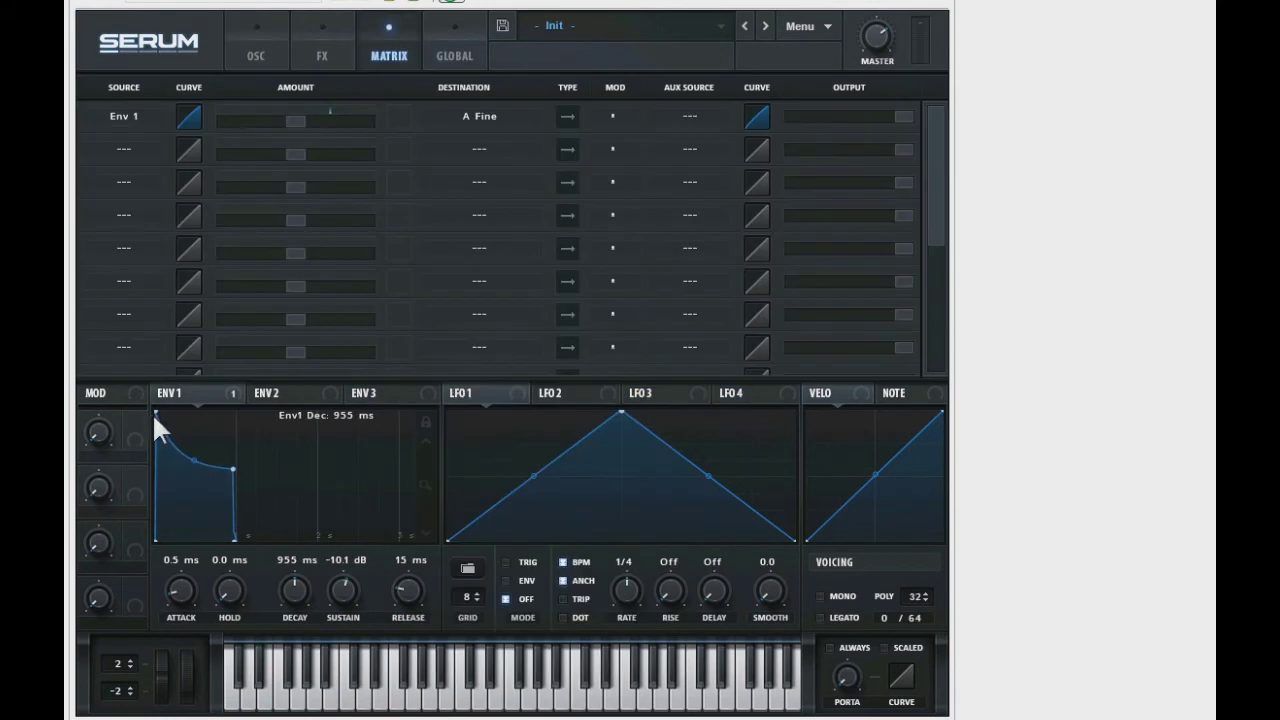
drag(156, 413, 280, 430)
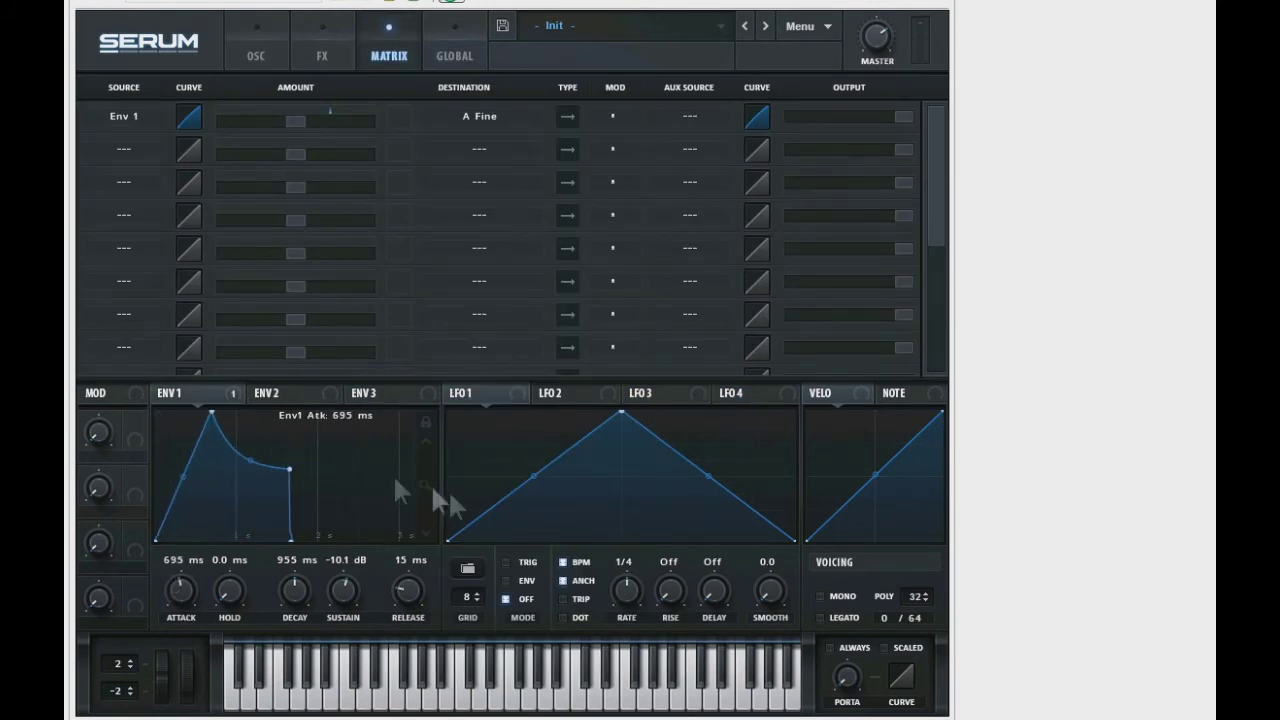
drag(619, 412, 586, 409)
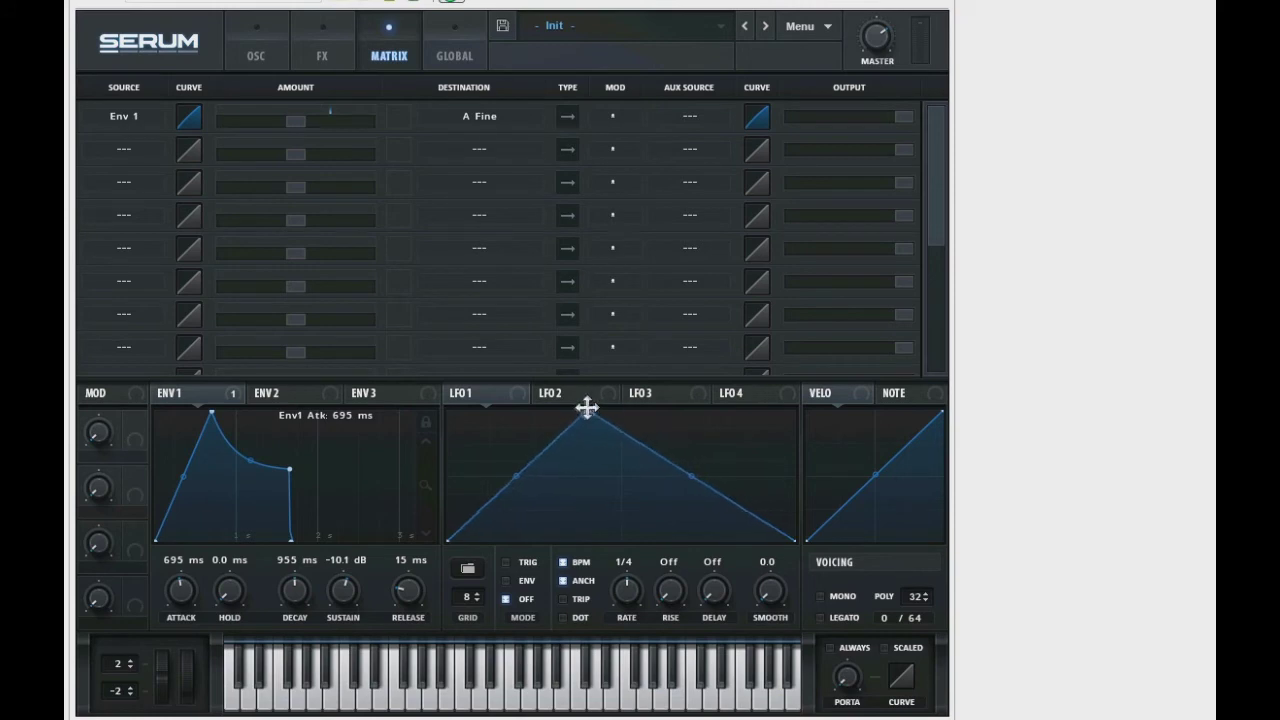
click(252, 40)
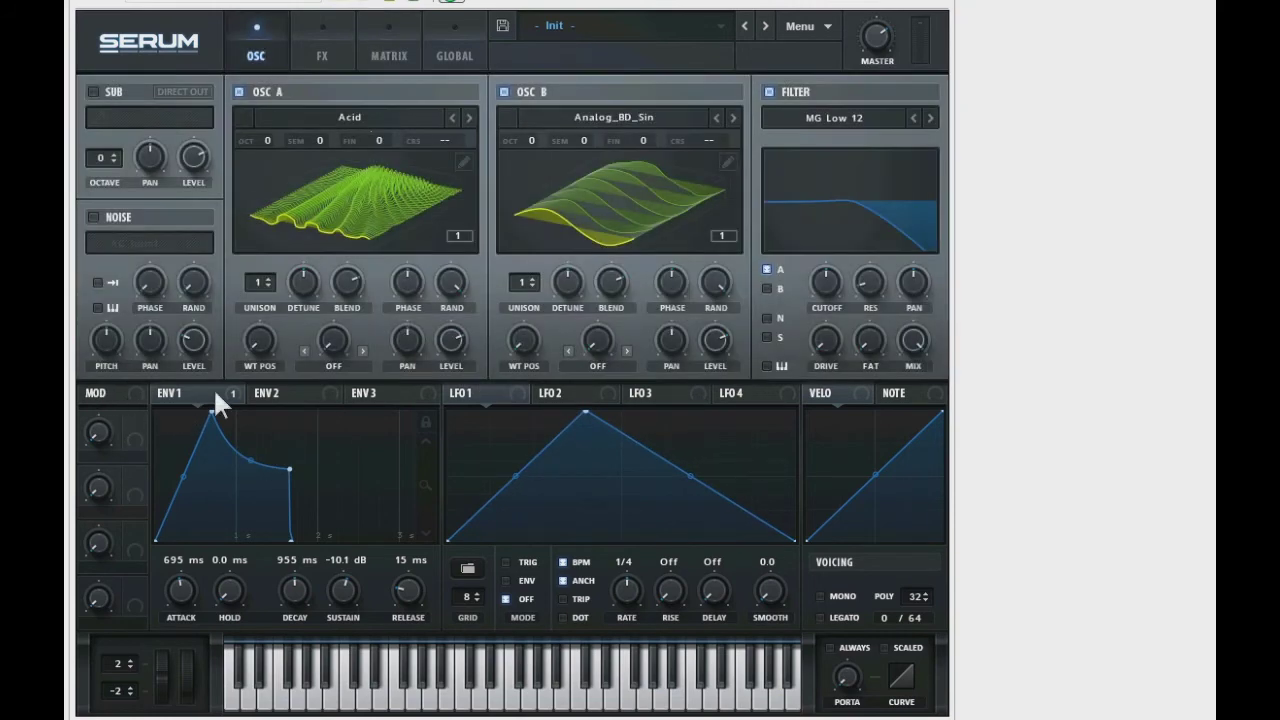
Step through Envelope 2, Envelope 3 and LFOs 1 to 4 in the modulation panel
click(280, 396)
click(397, 396)
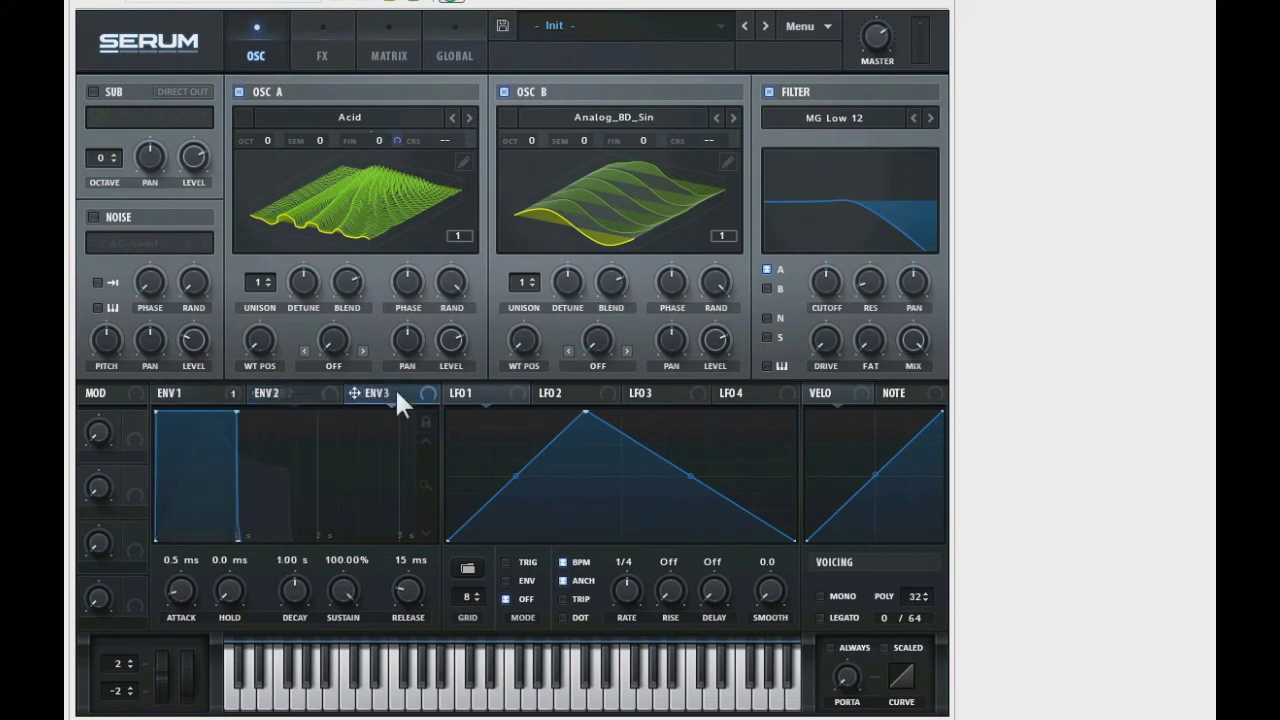
click(508, 396)
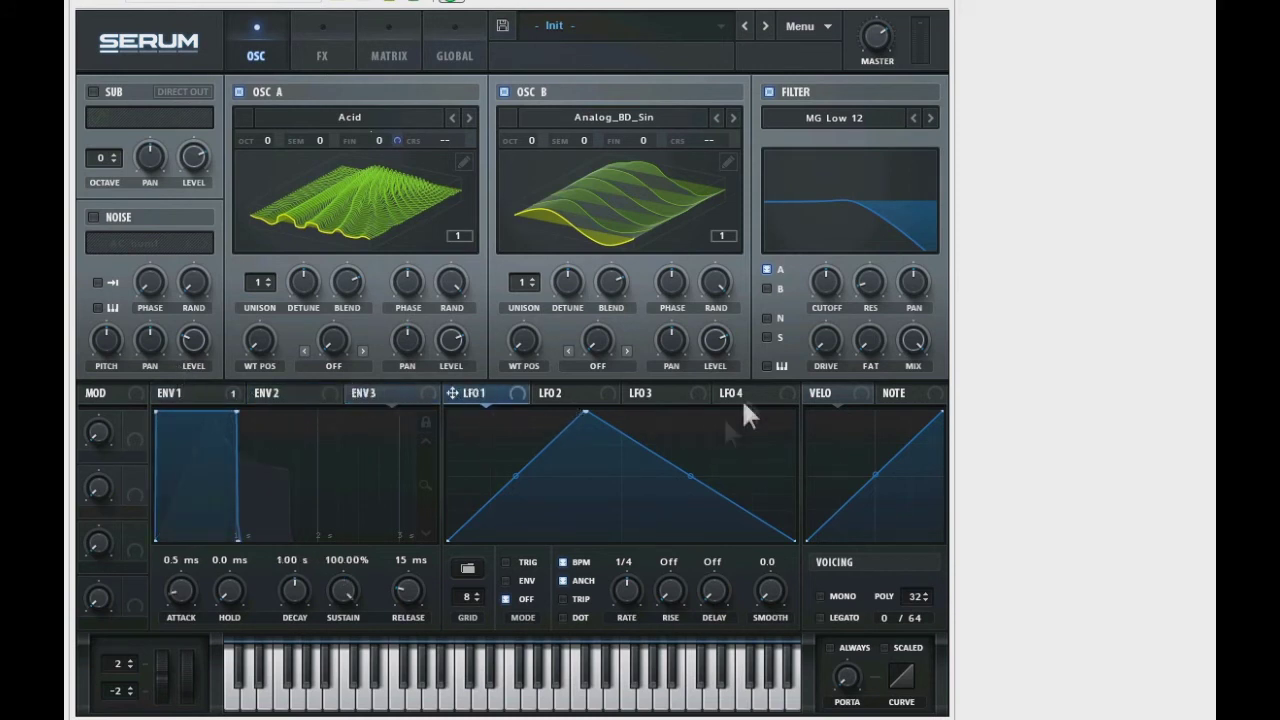
click(574, 396)
click(665, 397)
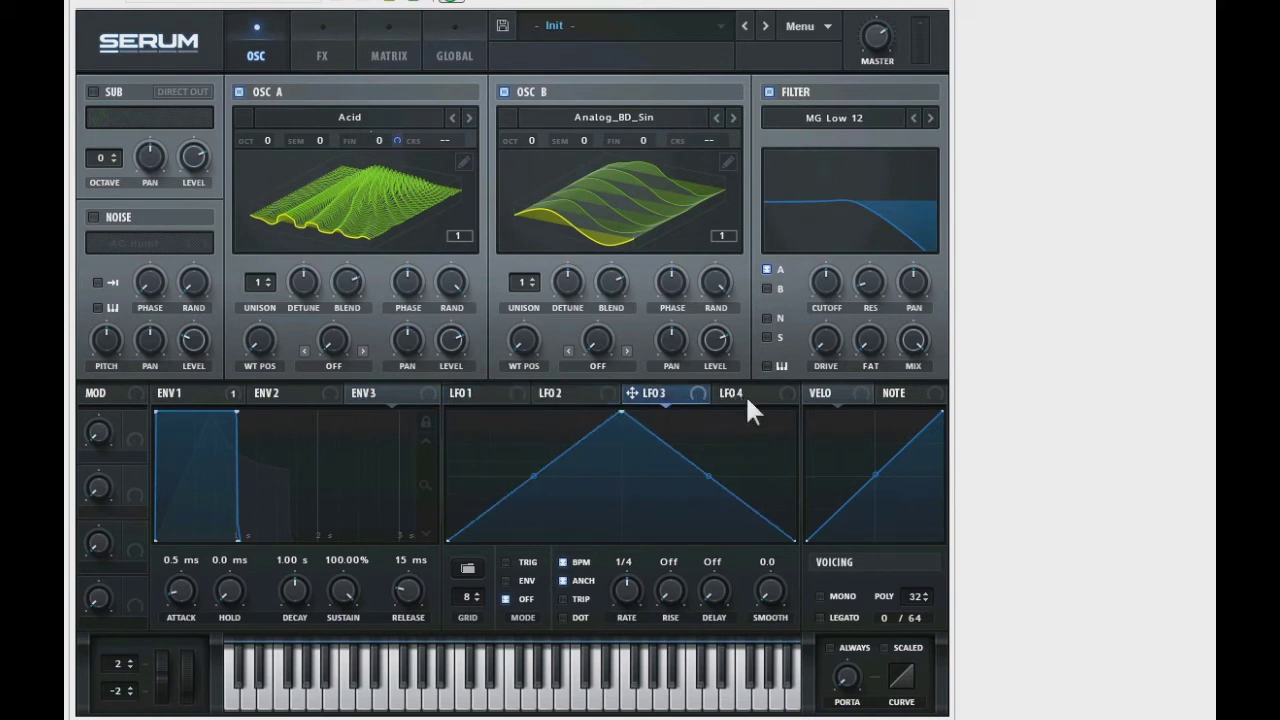
click(747, 398)
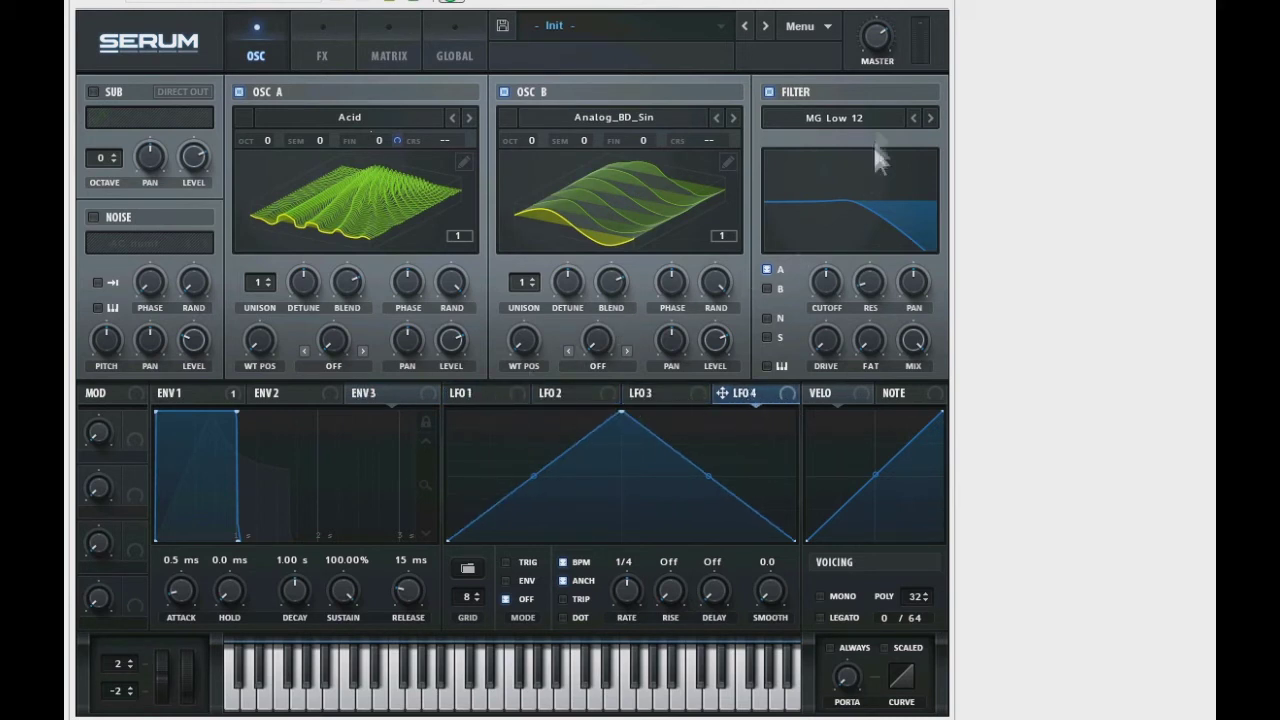
Bring up the filter type list and show the Misc filter types
click(871, 115)
mouse_move(862, 141)
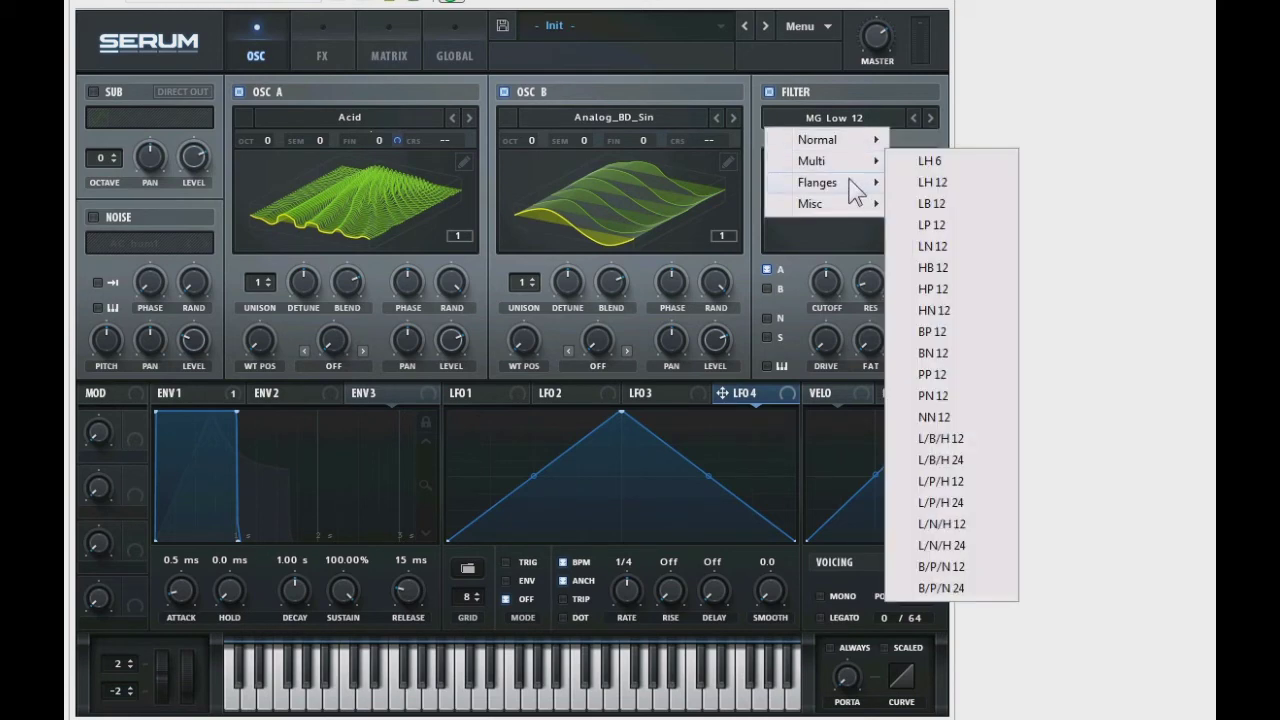
mouse_move(852, 213)
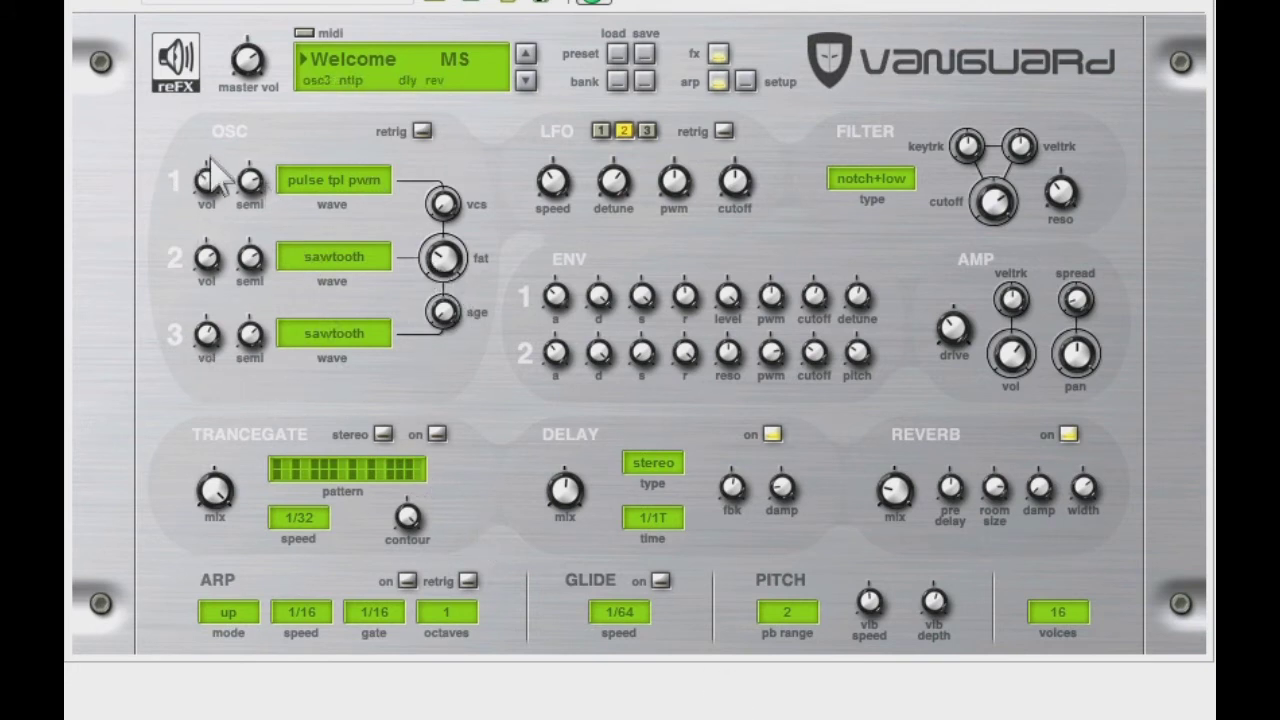
Browse oscillator 1's waveform list and close it, keeping pulse tpl pwm
click(350, 185)
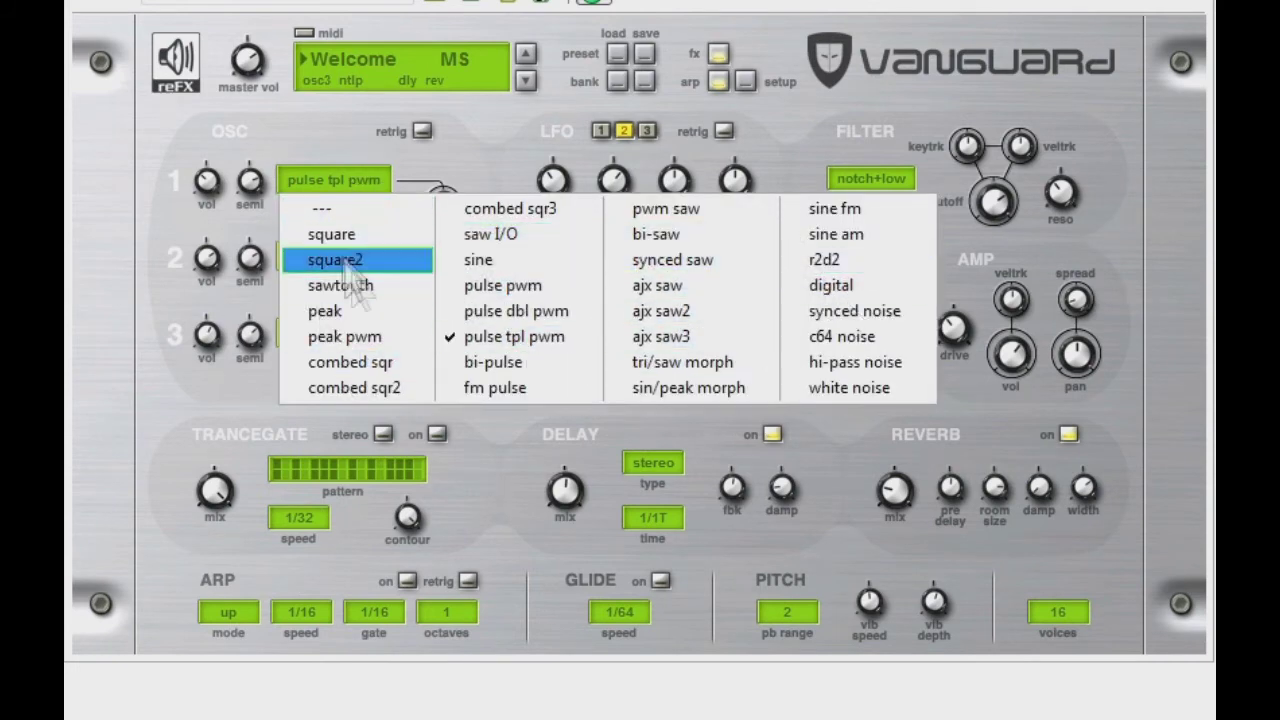
click(340, 172)
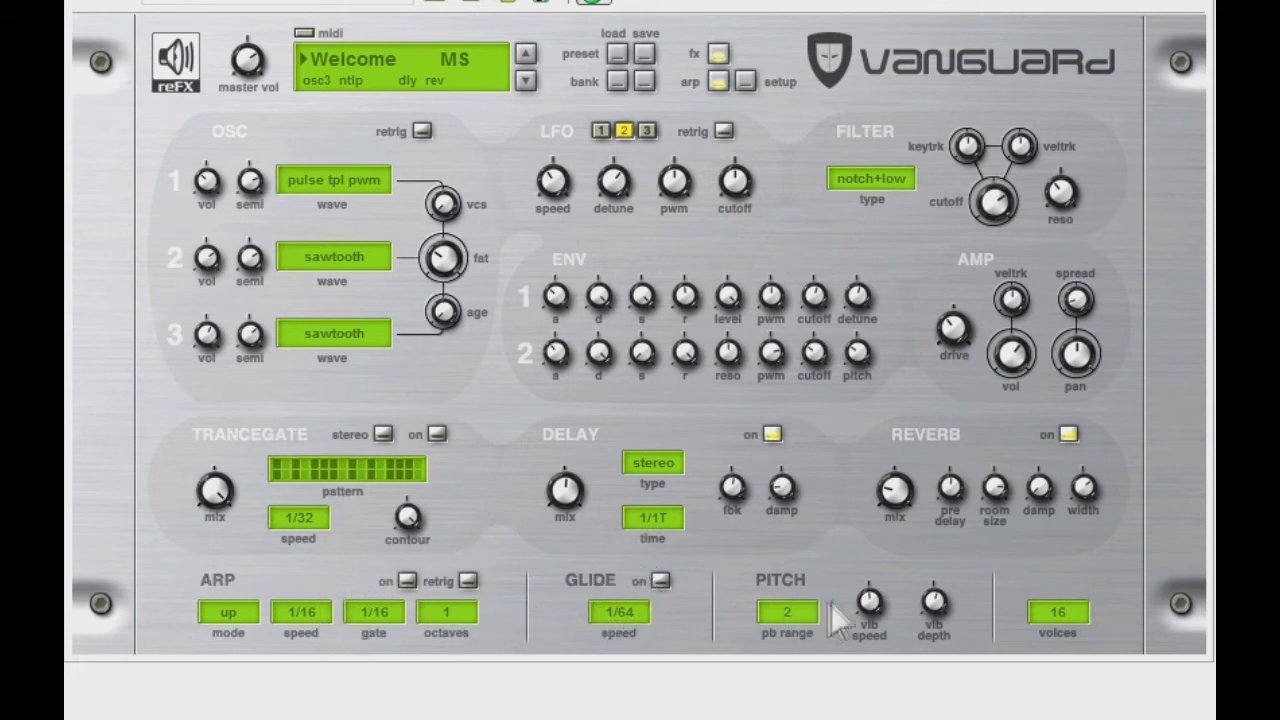
click(870, 600)
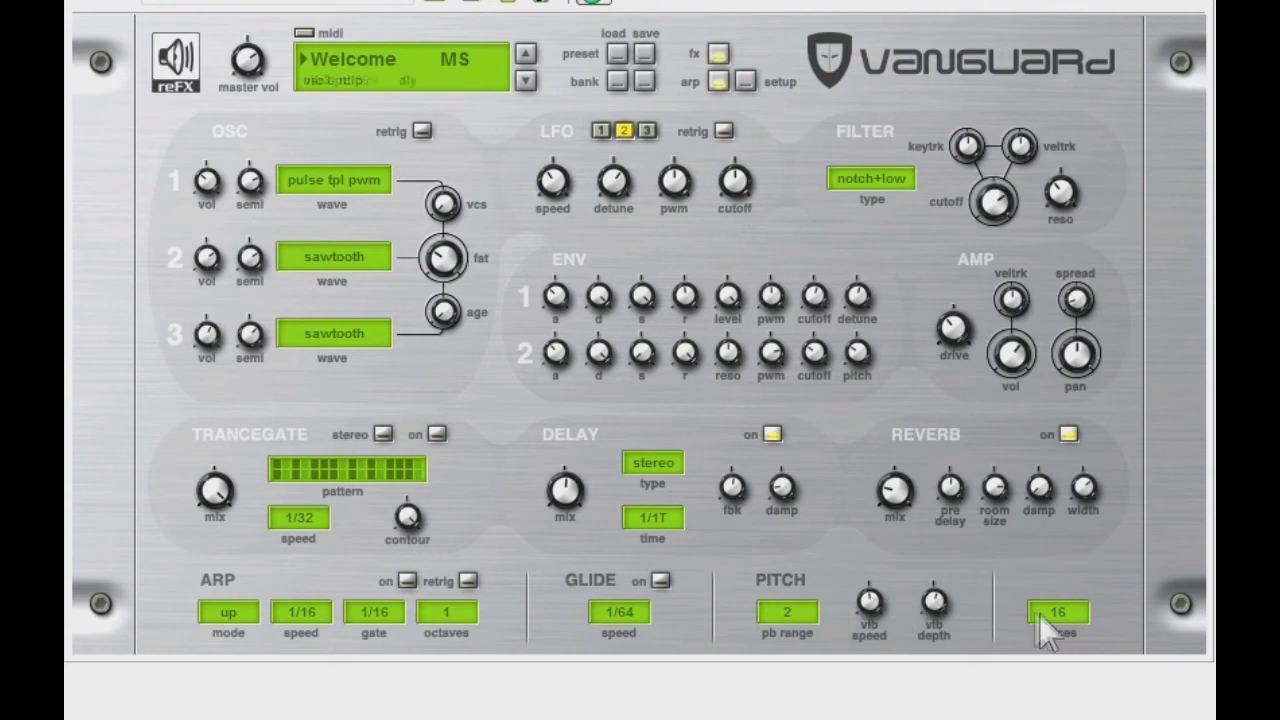
Raise the voice count to 32, view the preset list keeping Welcome MS, then show LFO 1
drag(1057, 609, 1154, 409)
click(452, 68)
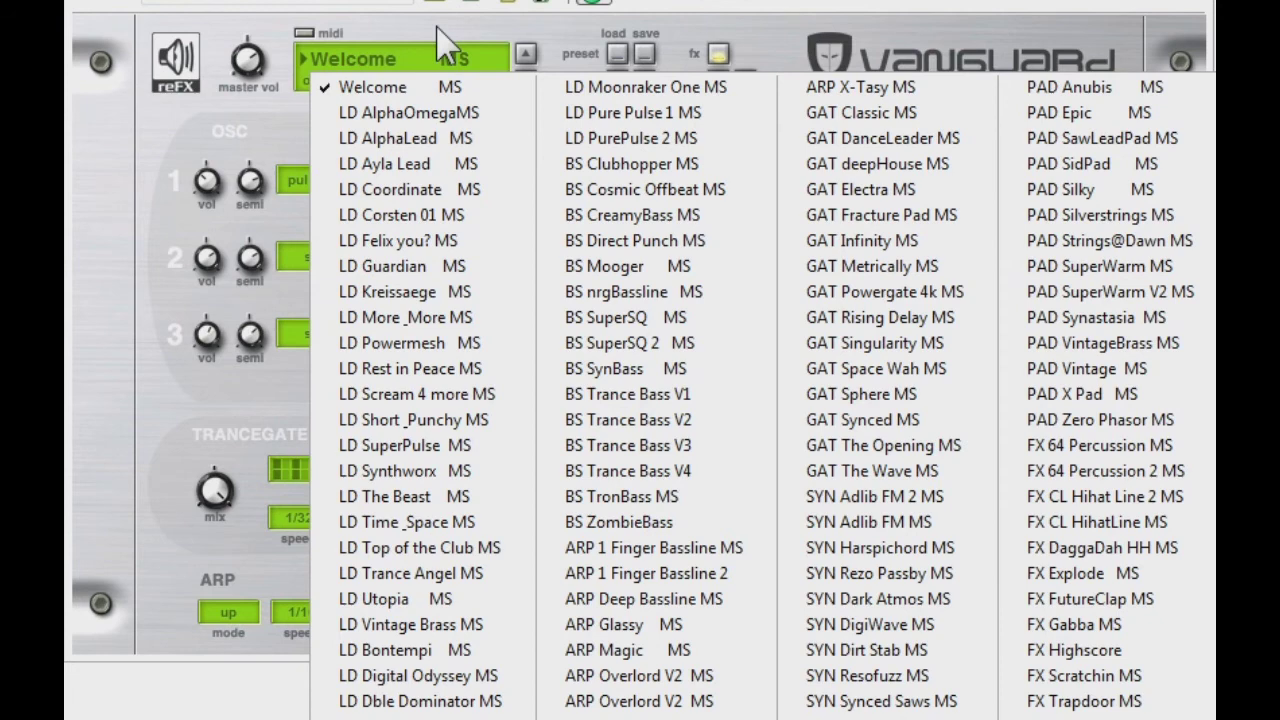
click(440, 45)
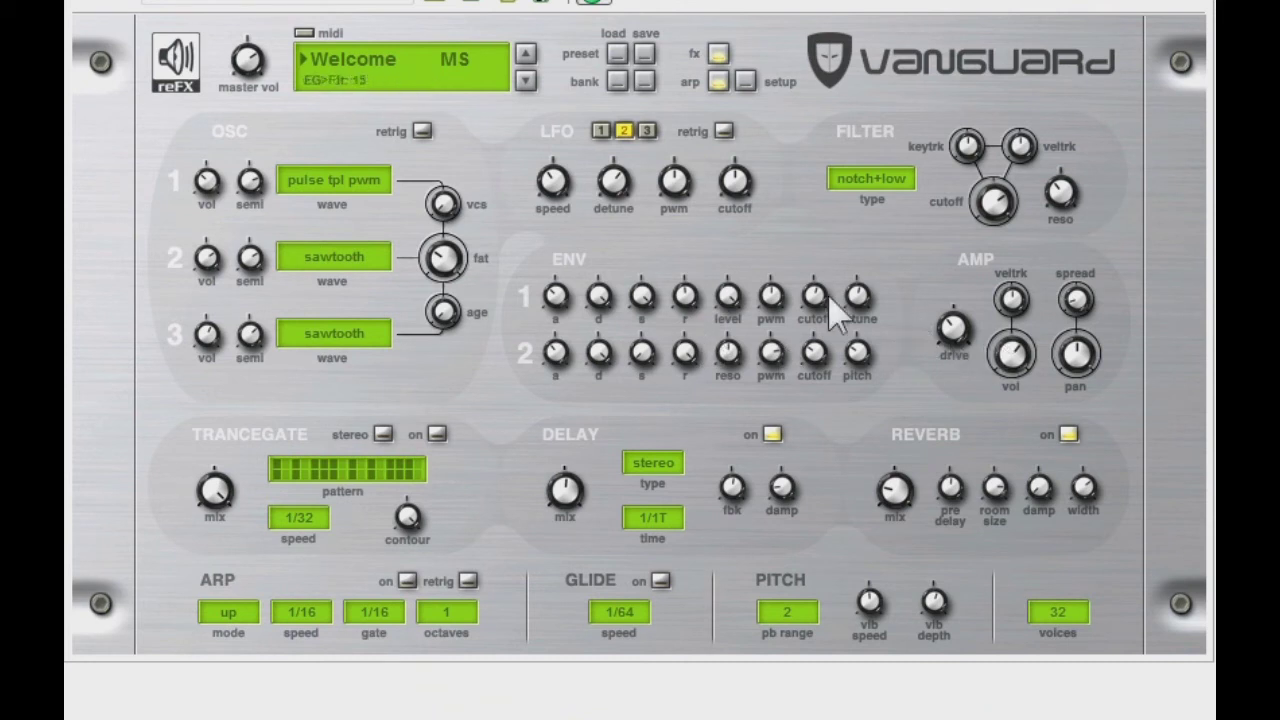
click(602, 132)
View LFO 2's settings, then return to LFO 1's settings
click(623, 131)
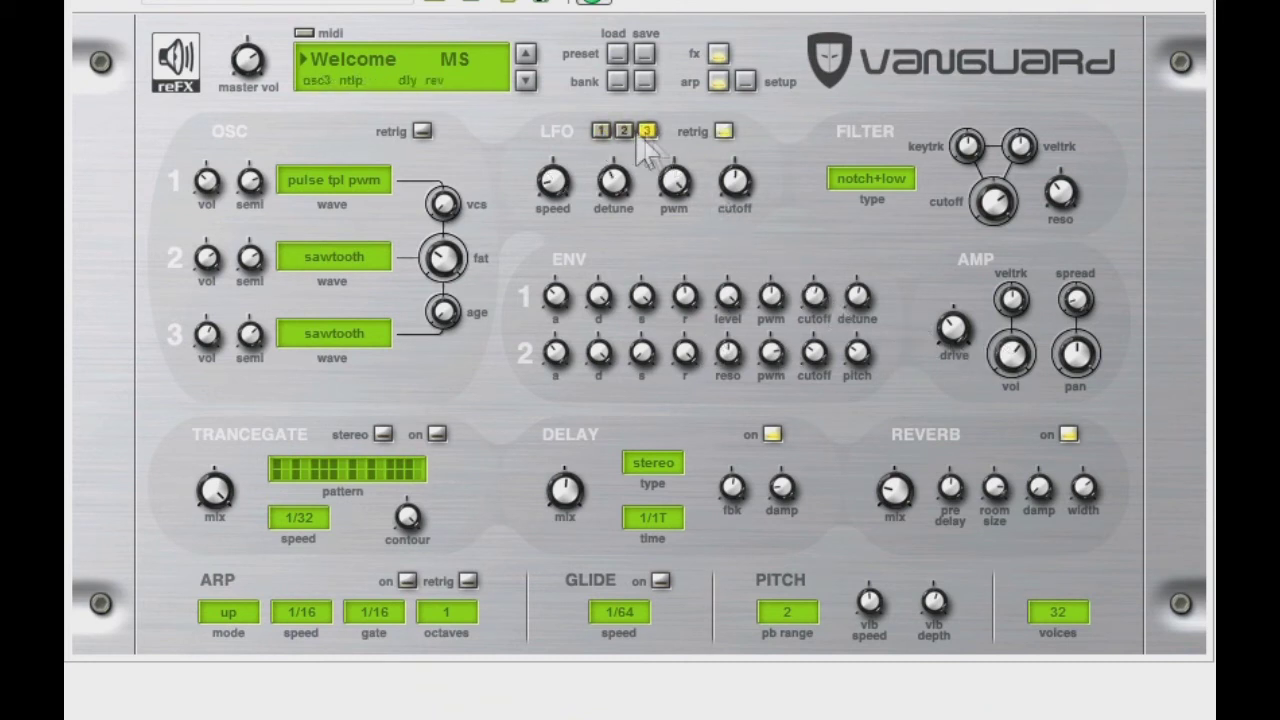
click(601, 131)
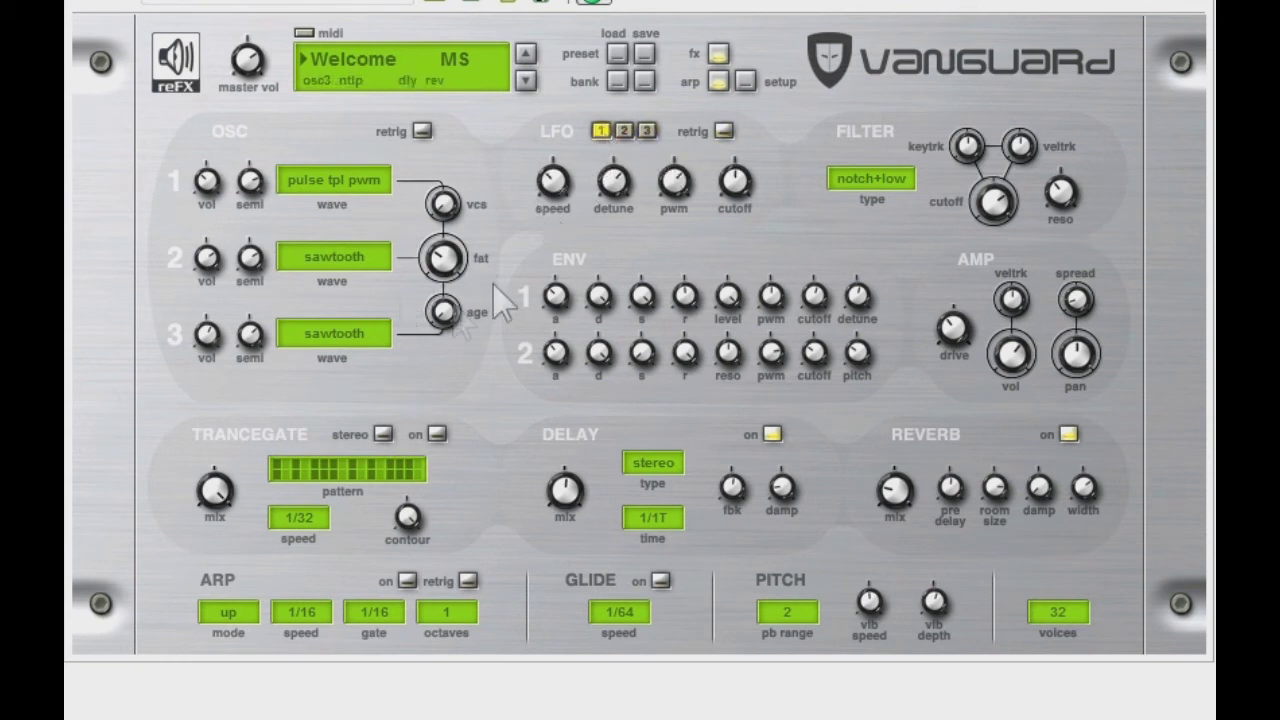